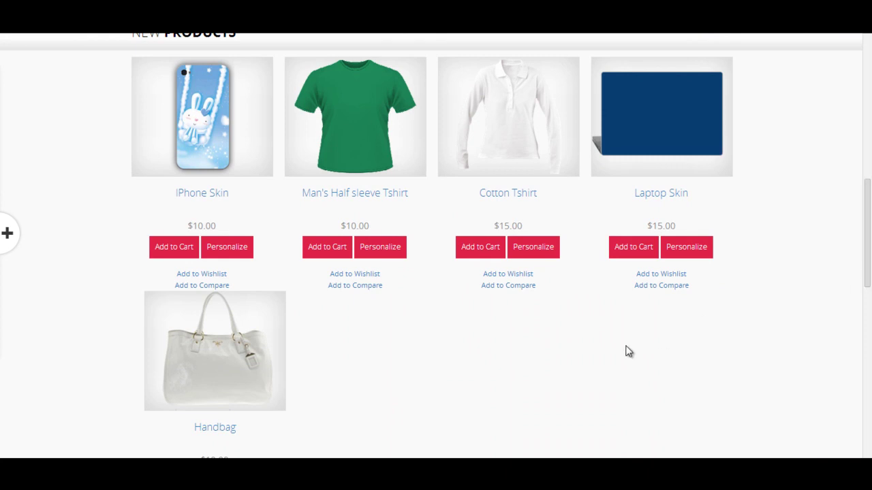
Open Personalize for the Man's Half sleeve Tshirt in the New Products list.
click(379, 252)
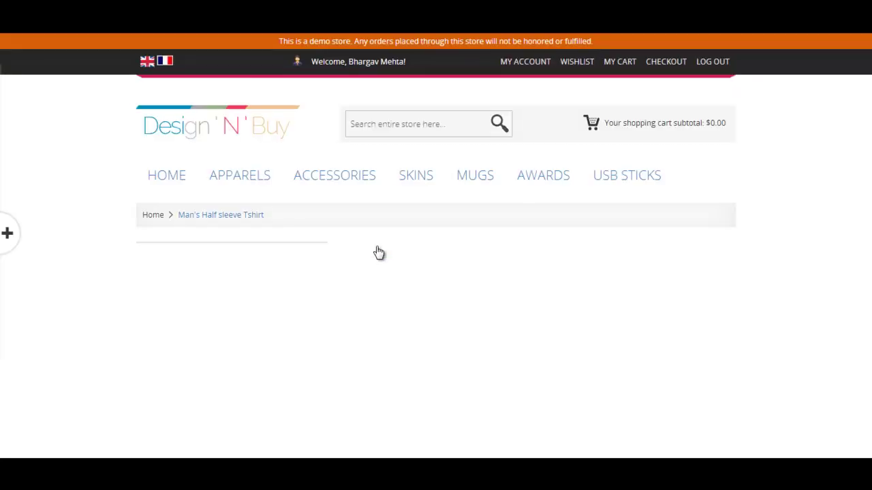
Choose a Blue (#0000FF) shirt in size L and begin personalizing it.
drag(869, 126, 869, 200)
click(638, 275)
click(619, 312)
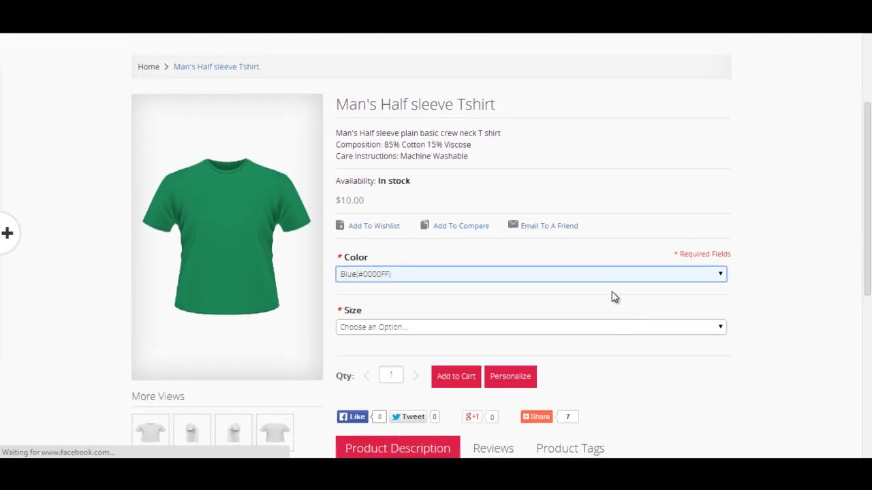
click(615, 330)
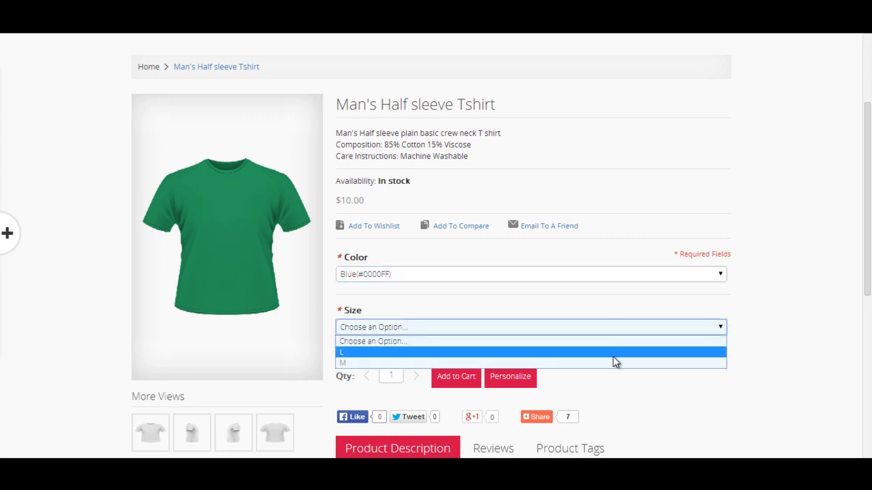
click(614, 354)
click(516, 378)
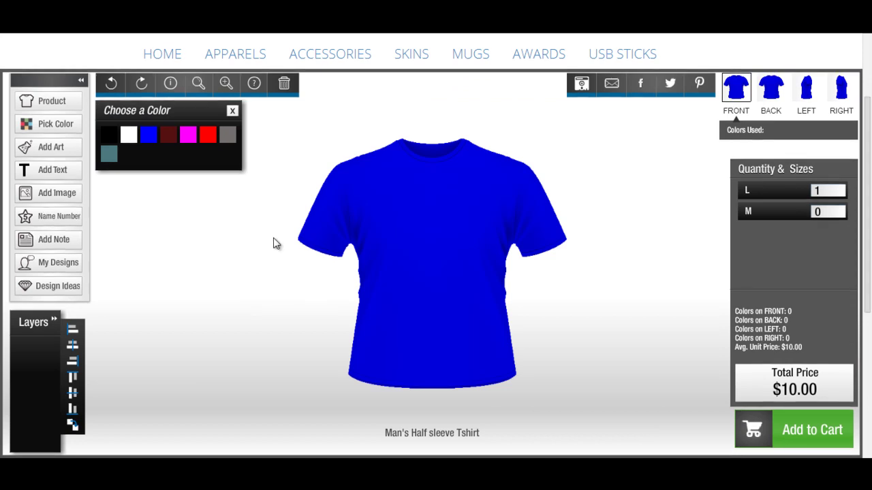
click(75, 289)
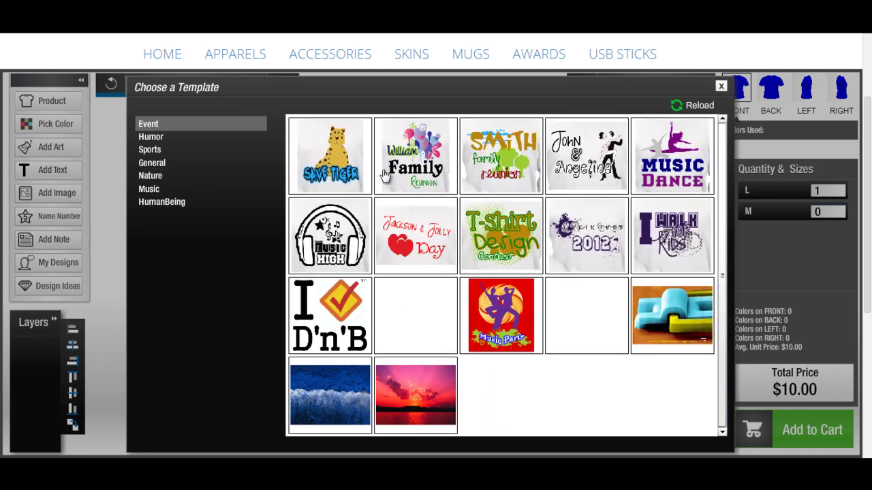
click(170, 179)
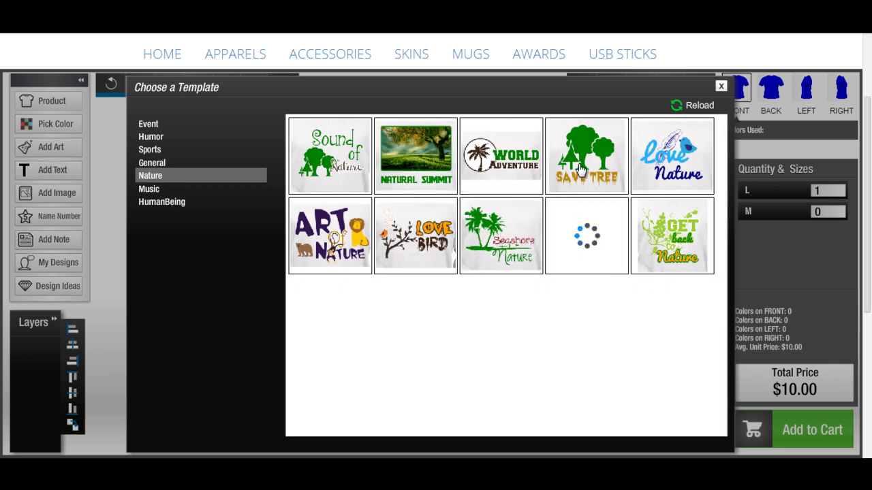
click(581, 171)
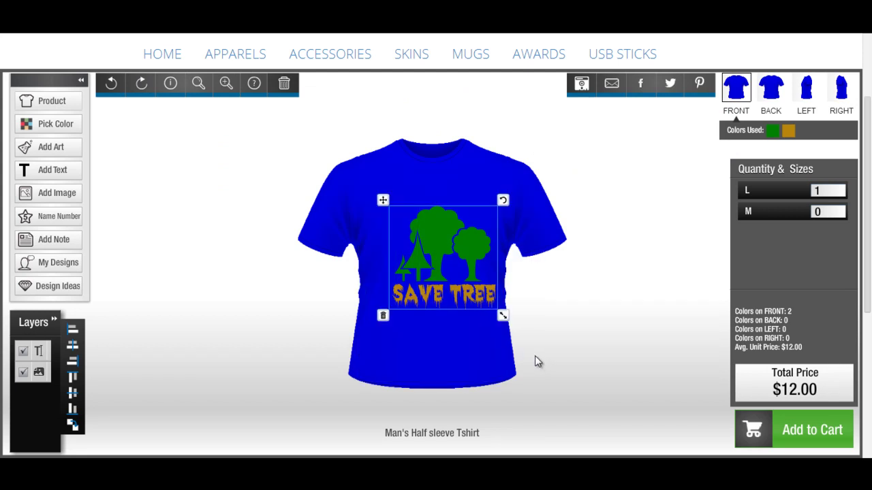
drag(466, 295, 455, 288)
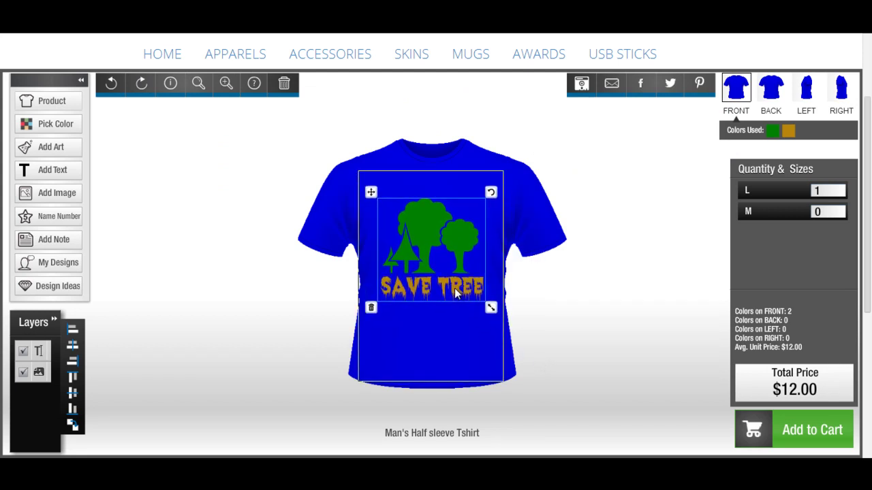
click(576, 303)
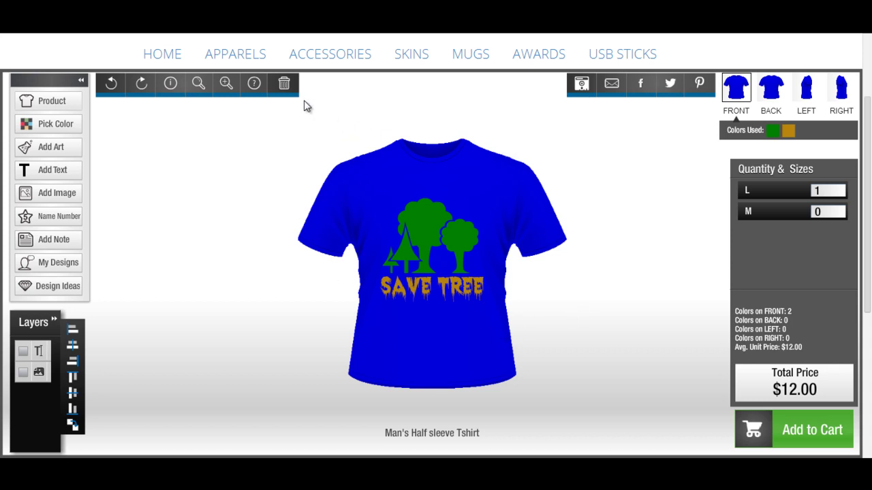
click(286, 84)
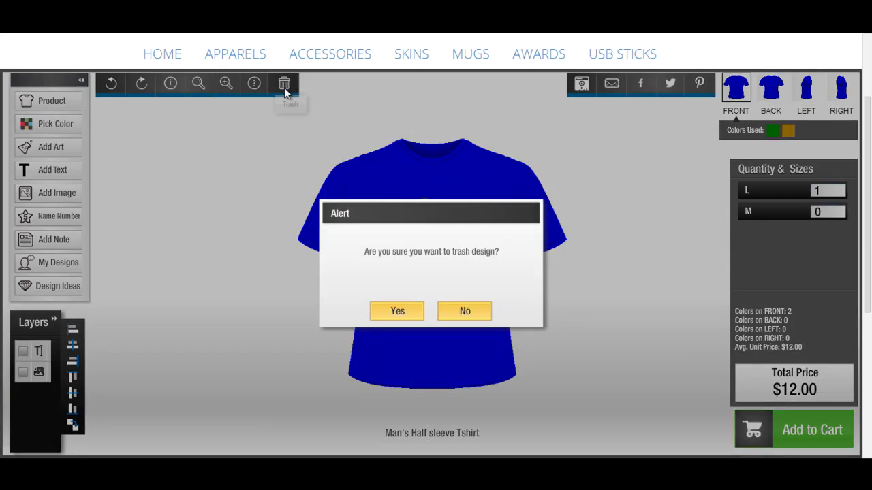
click(398, 313)
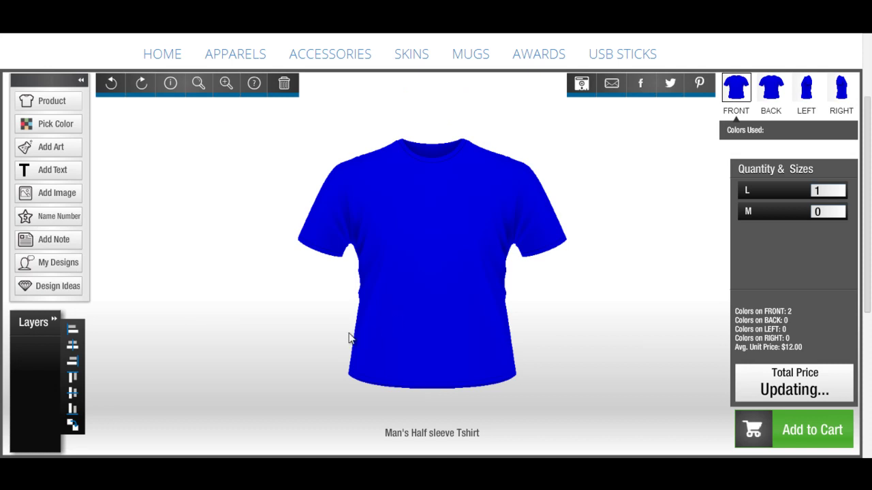
Try red on the shirt, switch it back to blue, and bring up the clipart library.
click(77, 129)
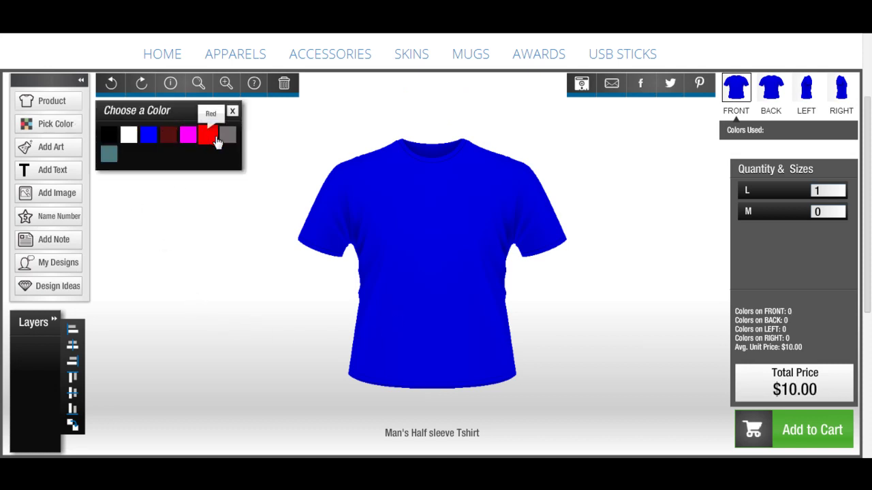
click(216, 141)
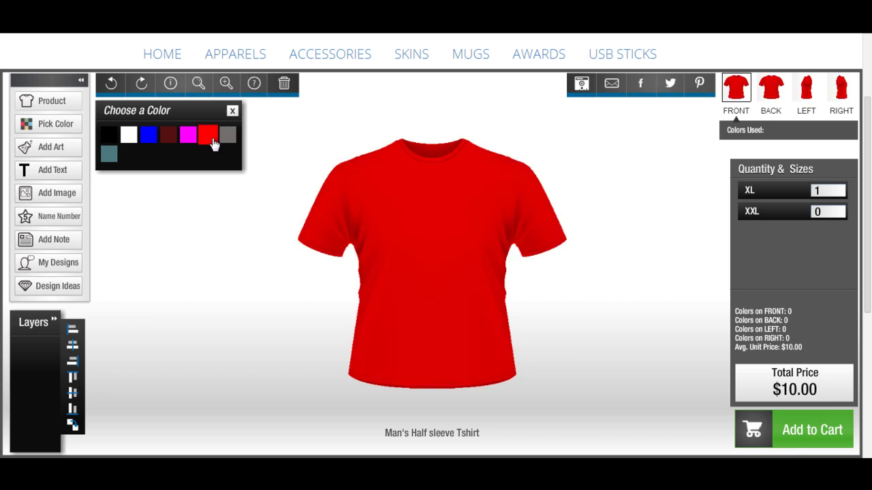
click(151, 141)
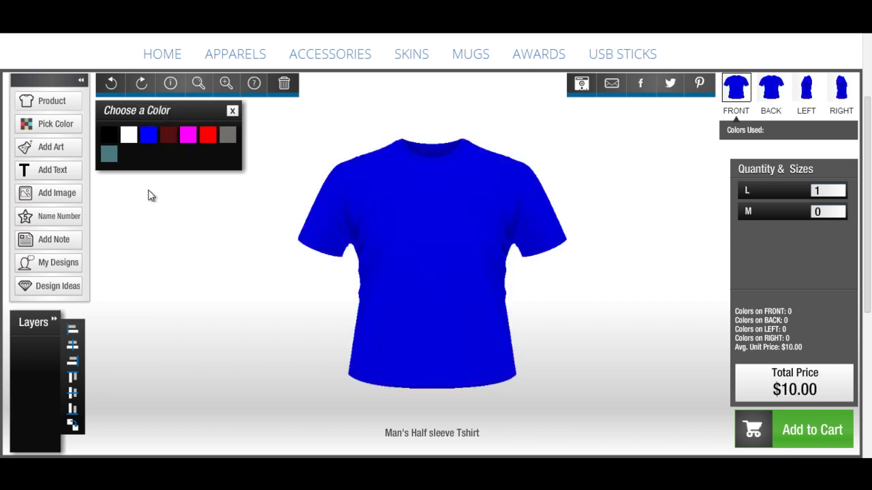
click(77, 147)
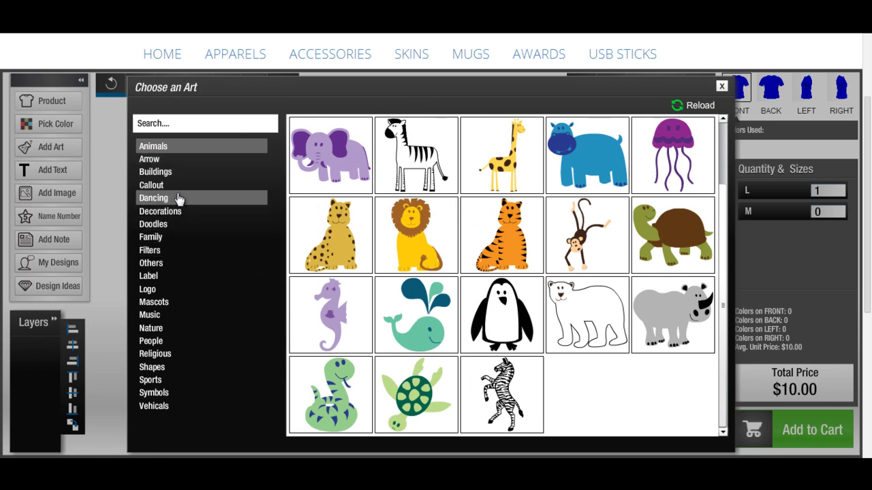
Add a Decorations flourish to the shirt front, enlarge it and nudge it into place.
click(163, 211)
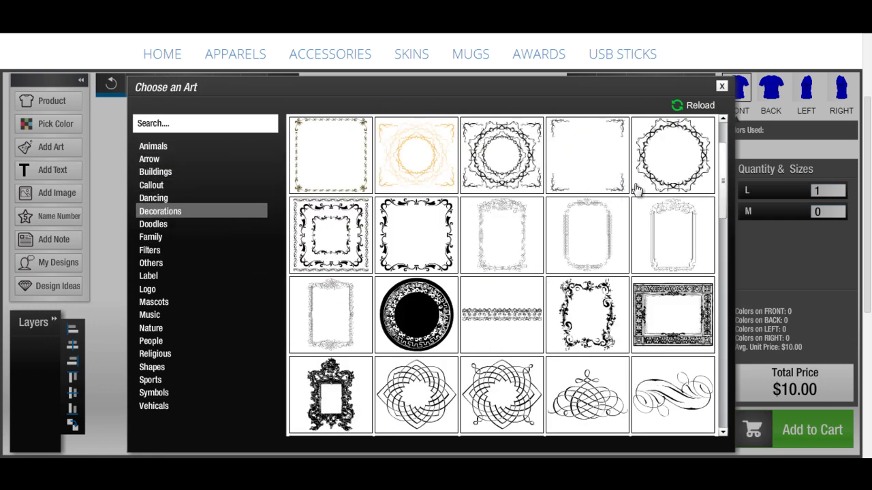
scroll(555, 246, down, 6)
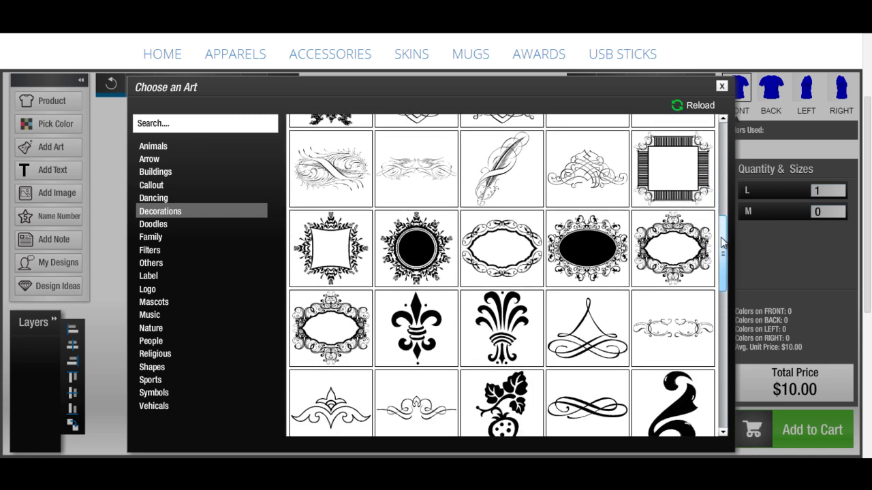
click(521, 287)
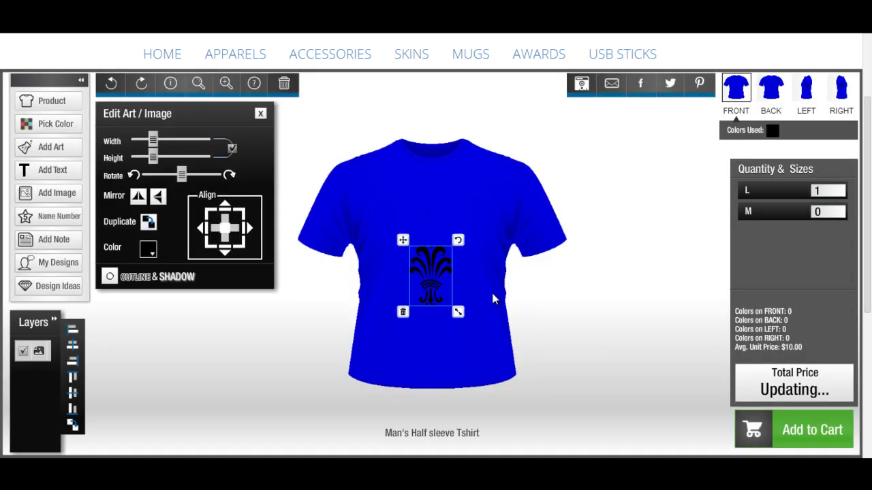
drag(459, 313, 491, 331)
drag(436, 273, 433, 274)
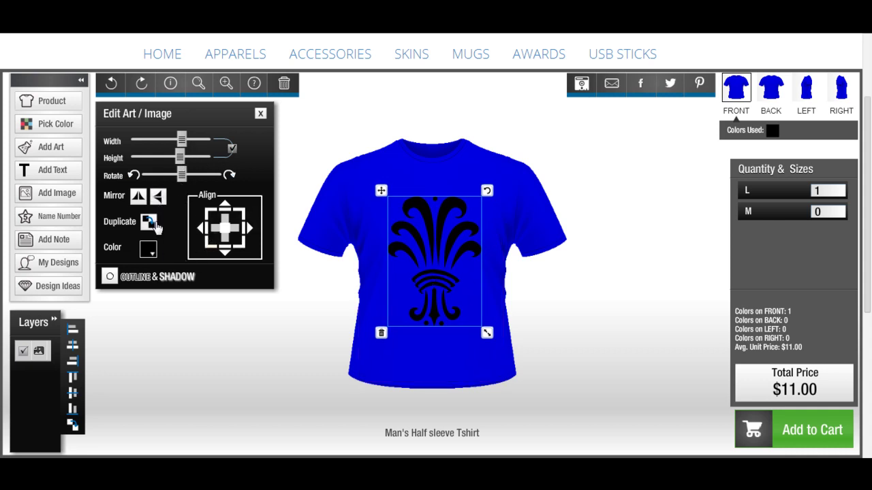
Make the flourish ornament white.
click(151, 251)
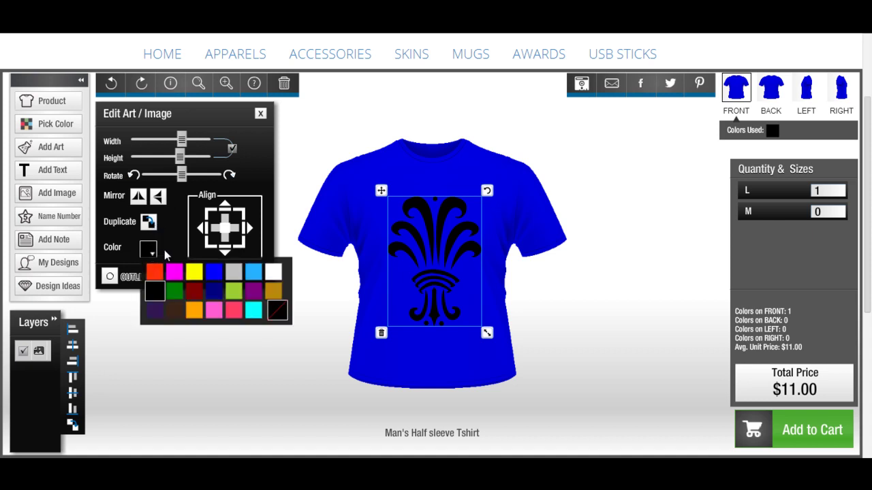
click(272, 271)
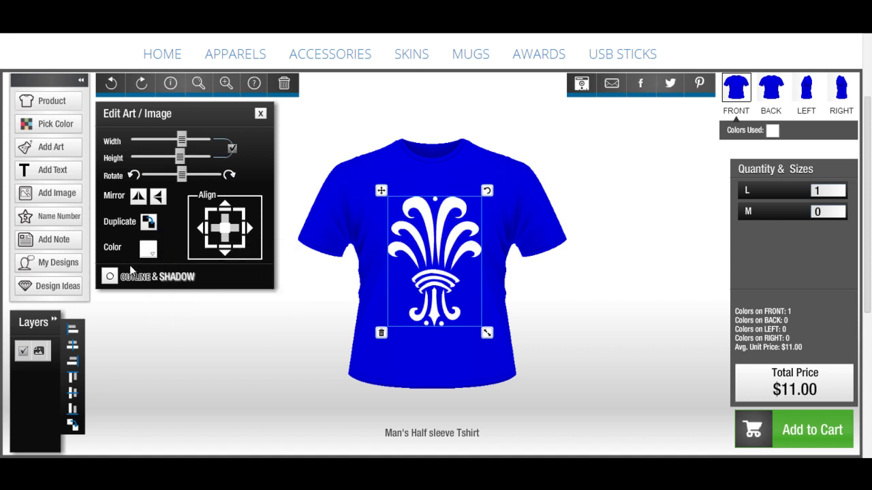
click(111, 277)
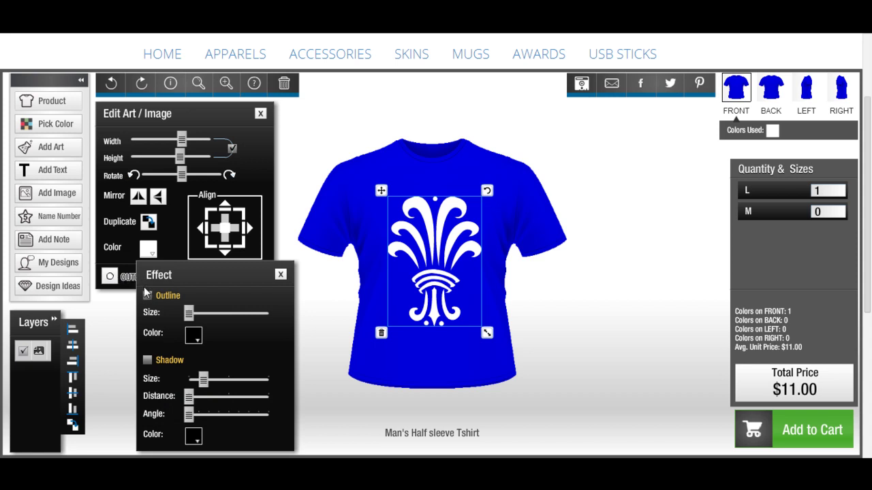
Give the flourish a black outline, a yellow shadow, and a slightly larger outline size.
click(147, 296)
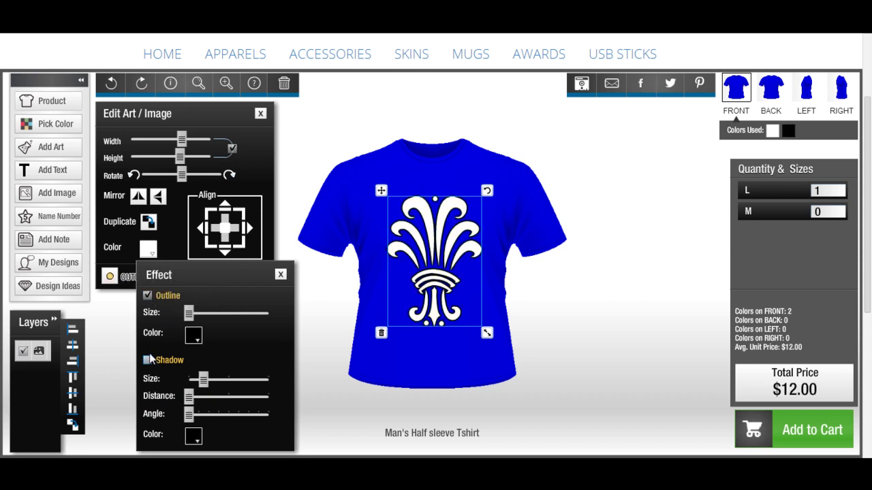
click(148, 361)
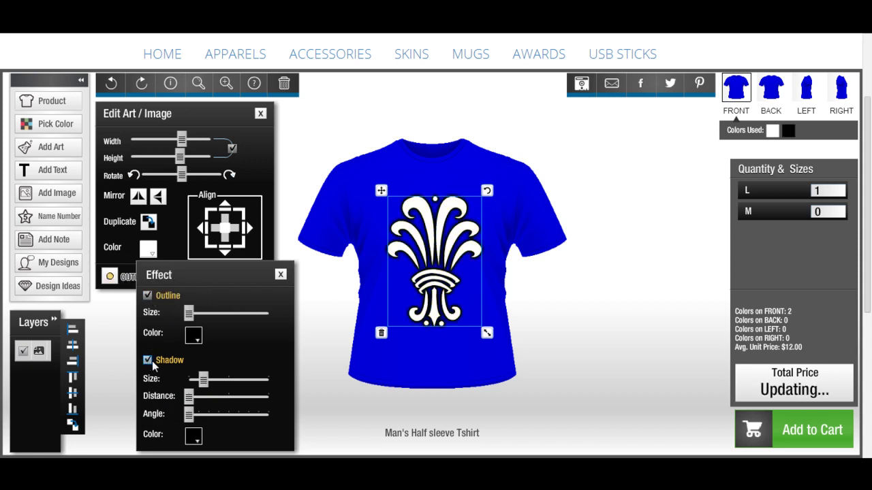
click(197, 436)
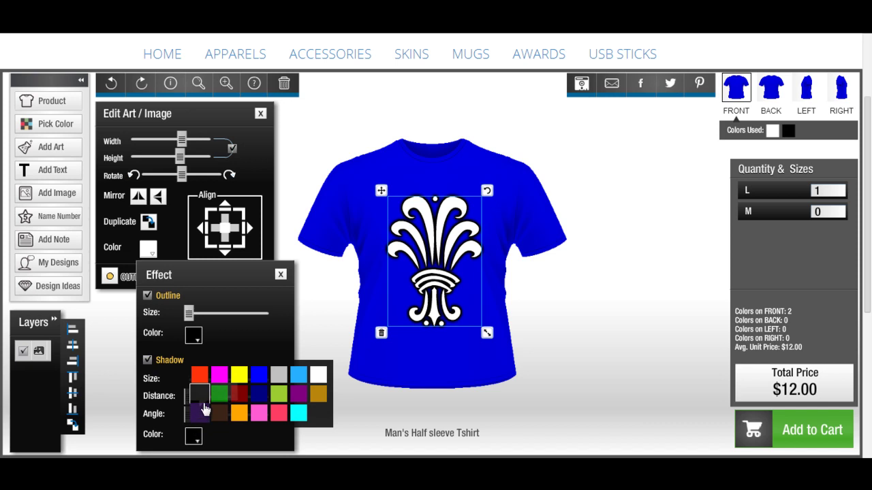
click(237, 375)
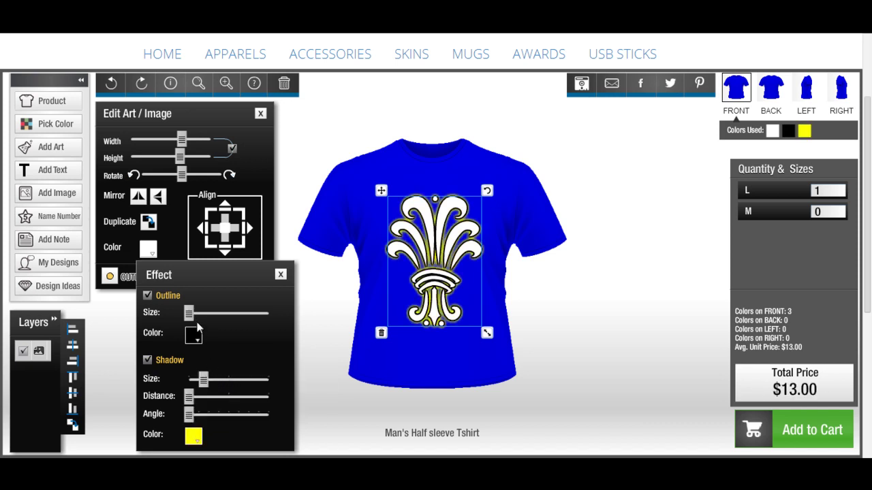
drag(192, 318, 203, 318)
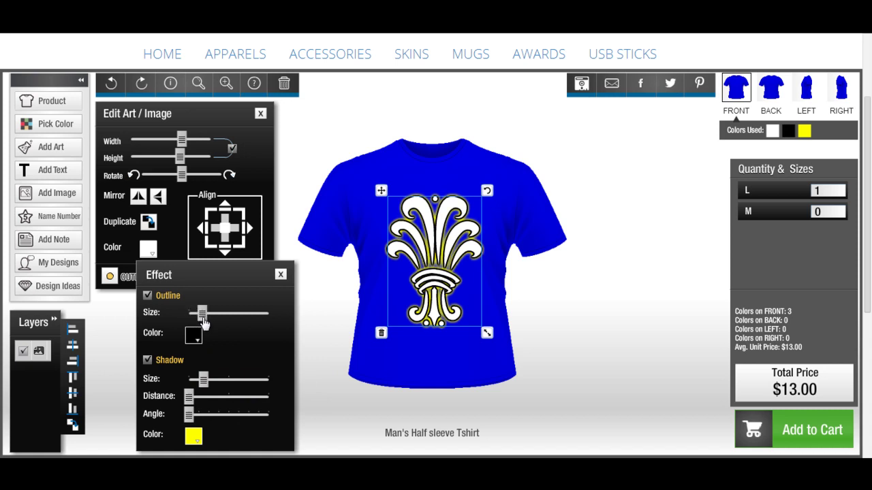
click(534, 311)
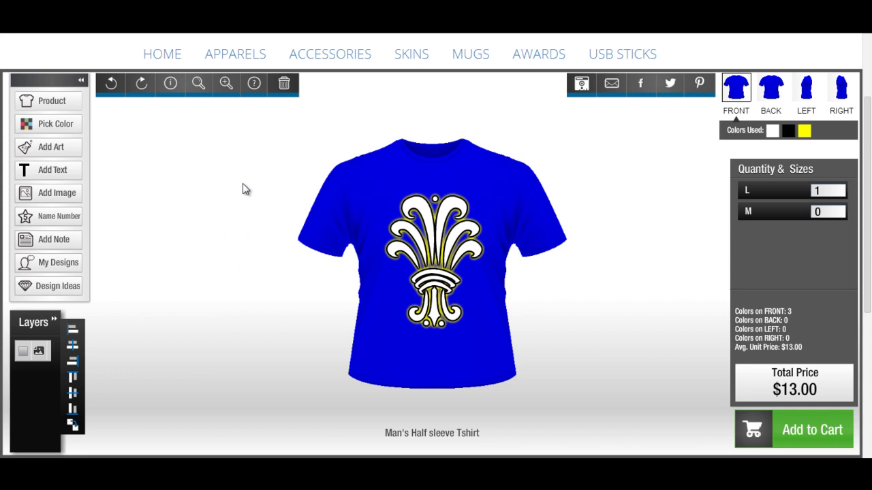
Add the Design'N'Buy text, enlarging it and placing it below the ornament.
click(74, 175)
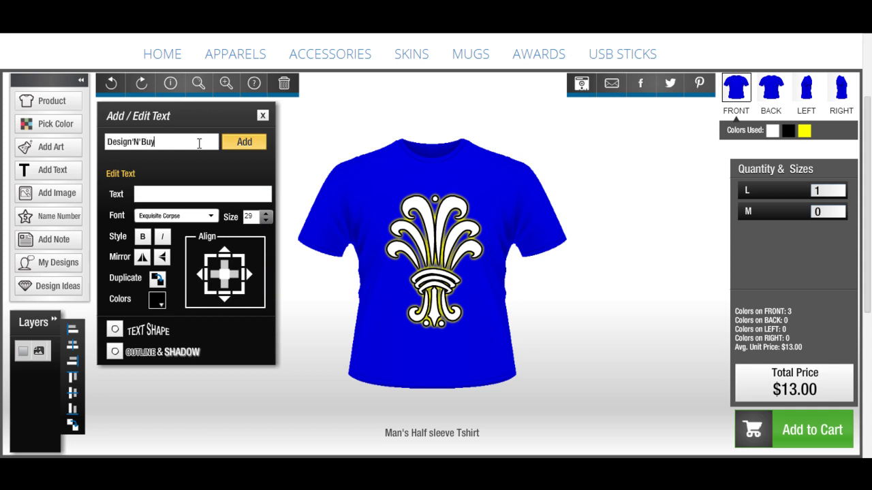
click(246, 142)
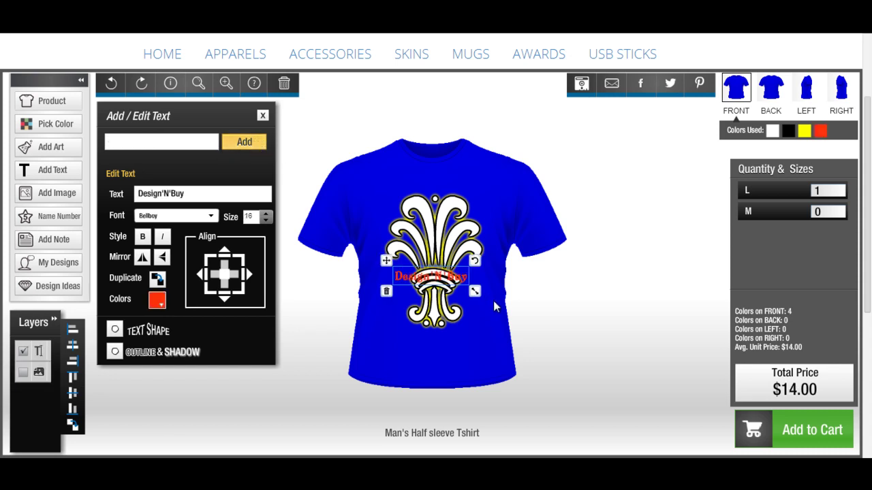
drag(477, 294, 457, 350)
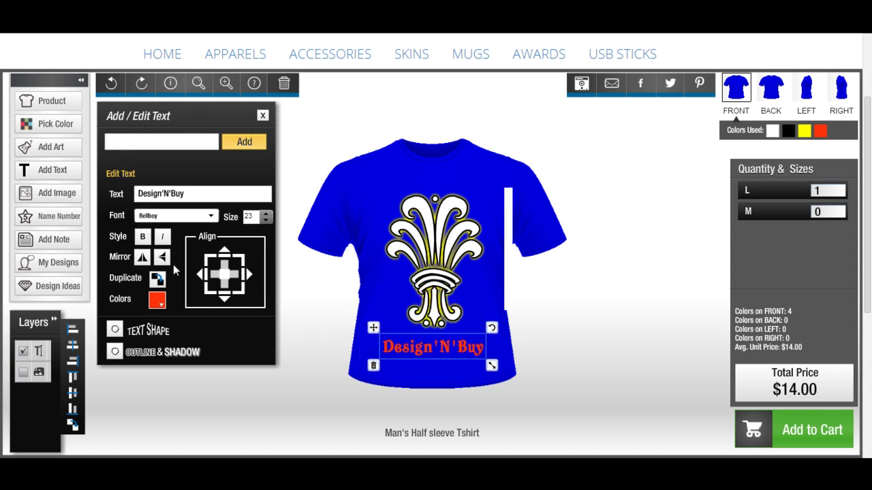
Curve the text into a gentle arc and shift it lower and right.
click(144, 329)
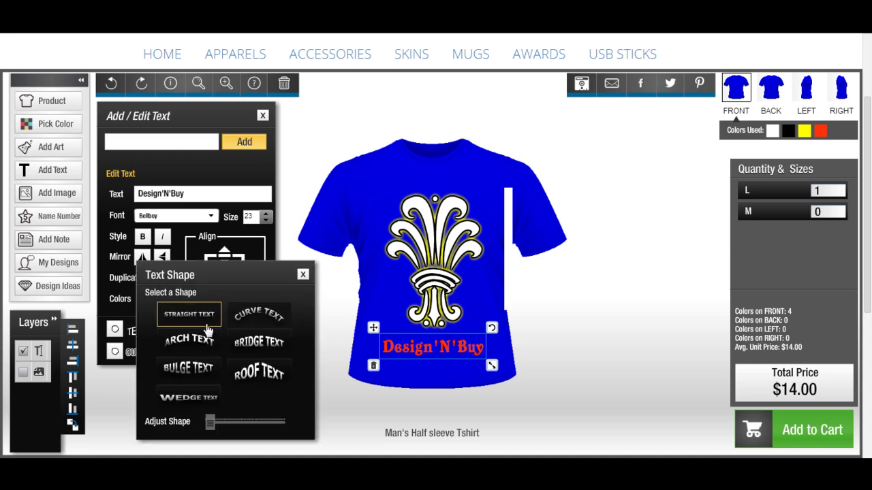
click(256, 318)
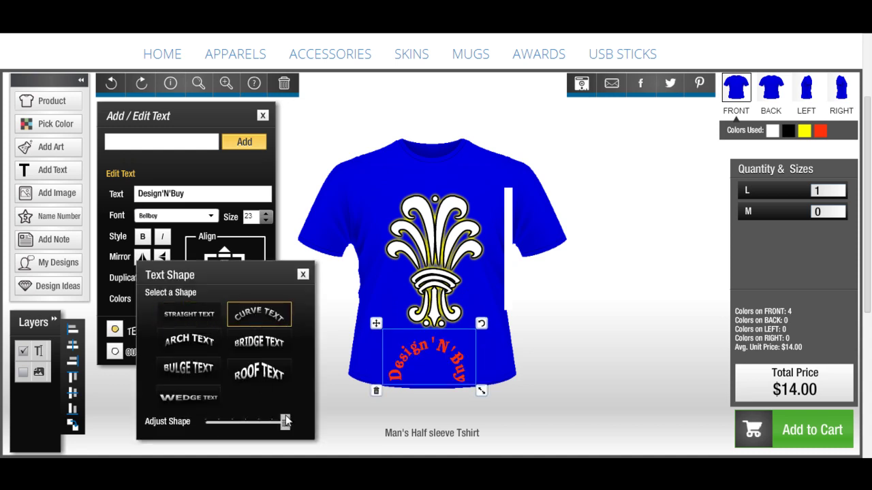
drag(286, 425, 232, 423)
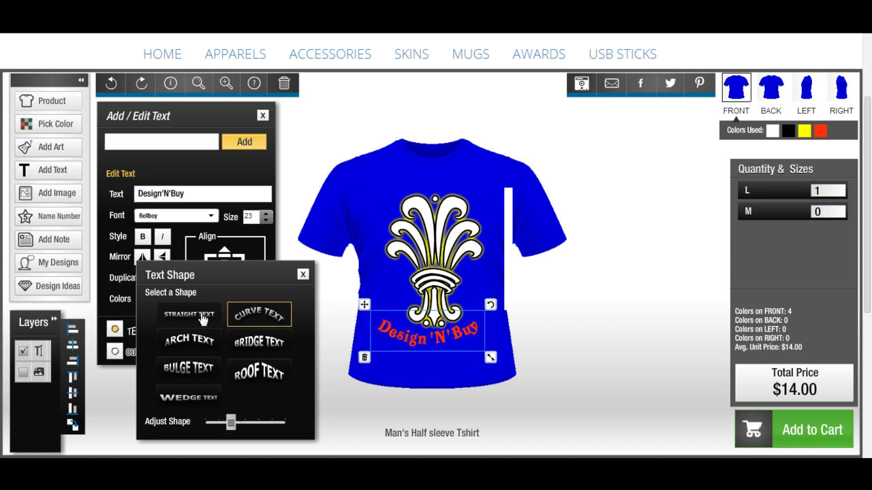
drag(395, 342, 410, 351)
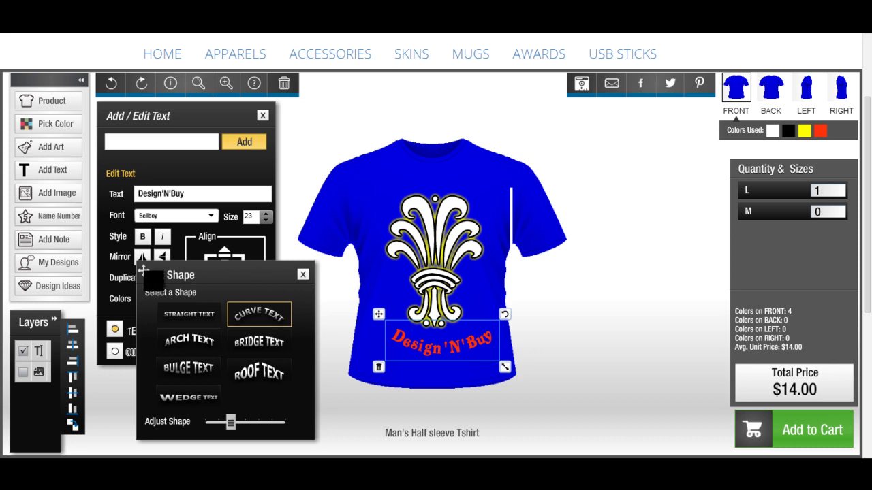
Add an outline and an enlarged white shadow to the Design'N'Buy text.
click(303, 276)
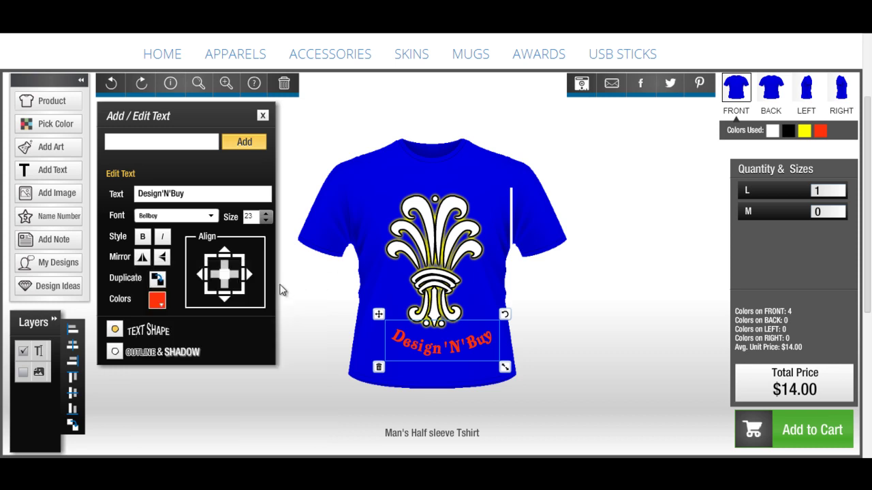
click(176, 351)
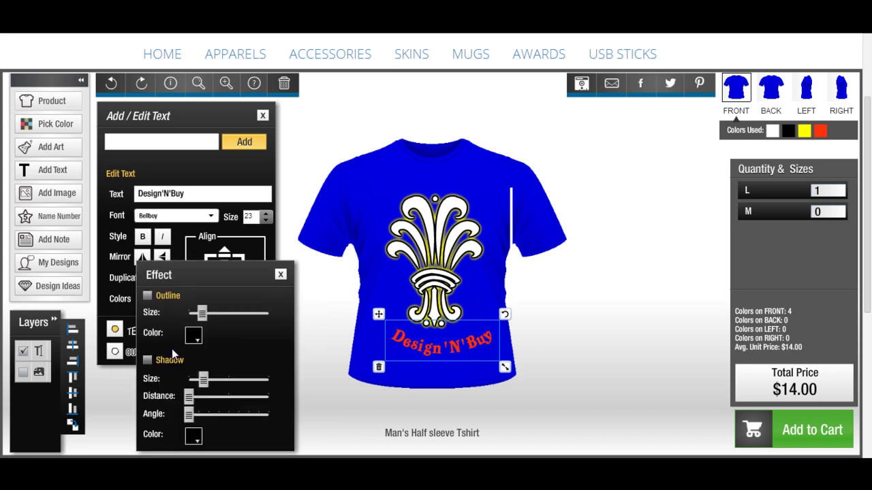
click(149, 296)
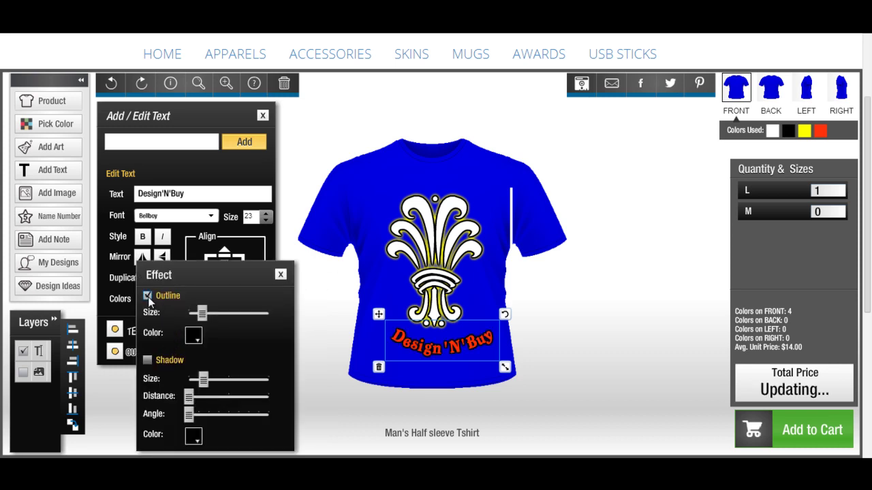
click(147, 361)
click(197, 442)
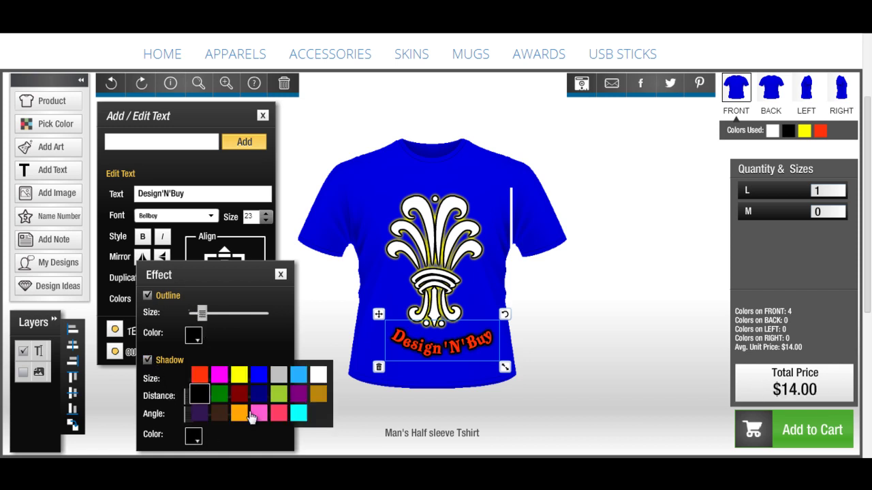
click(317, 387)
drag(203, 380, 215, 383)
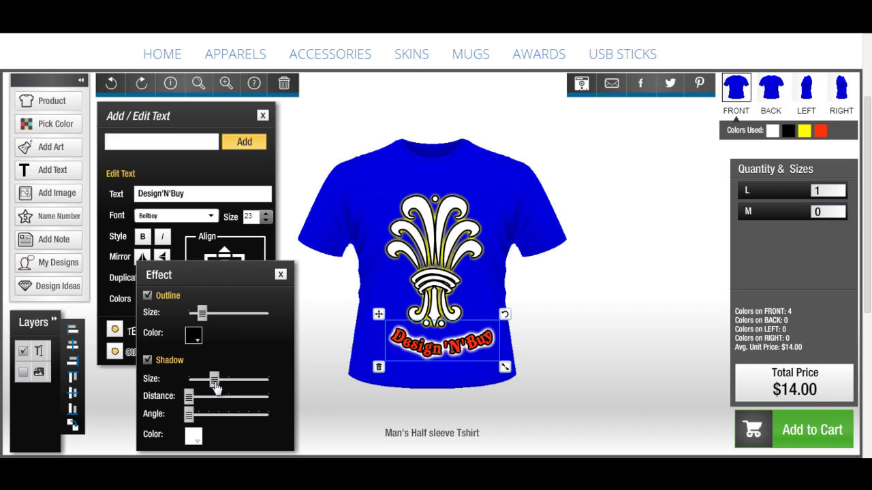
click(280, 274)
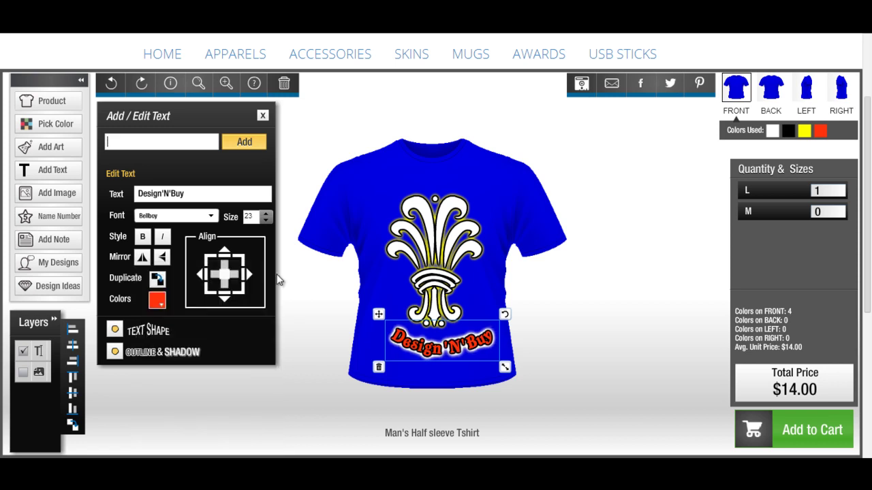
Centre the text and move it back below the ornament.
click(225, 275)
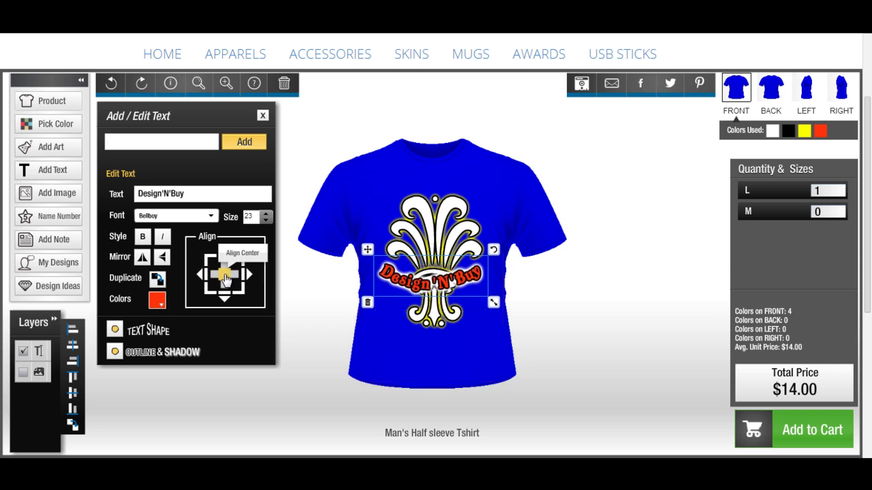
click(225, 297)
drag(441, 289, 447, 347)
Reselect the Design'N'Buy text and recolour it from red to blue.
click(567, 333)
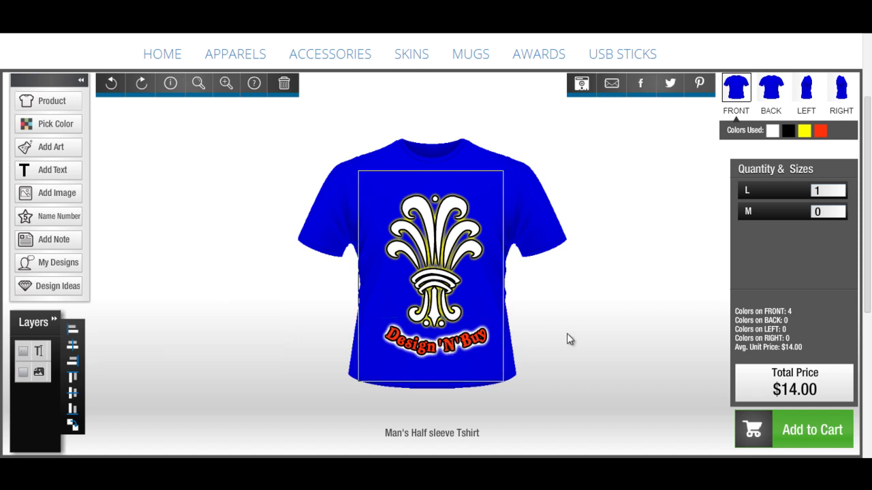
click(437, 344)
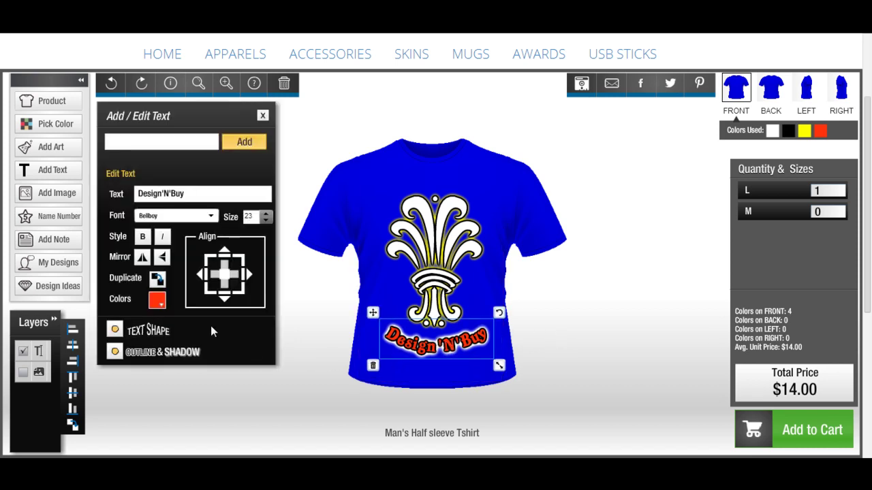
click(161, 305)
click(226, 323)
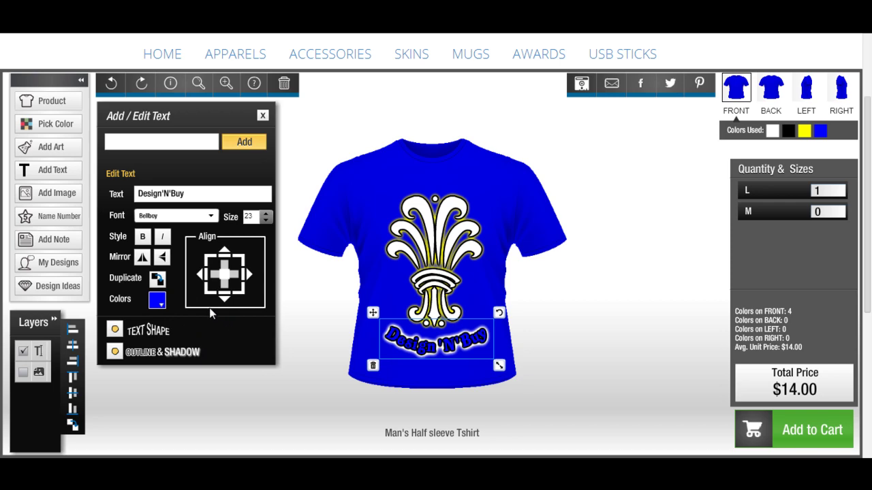
Switch the text font to Diogenes from the Greek fonts and nudge it into place.
click(197, 217)
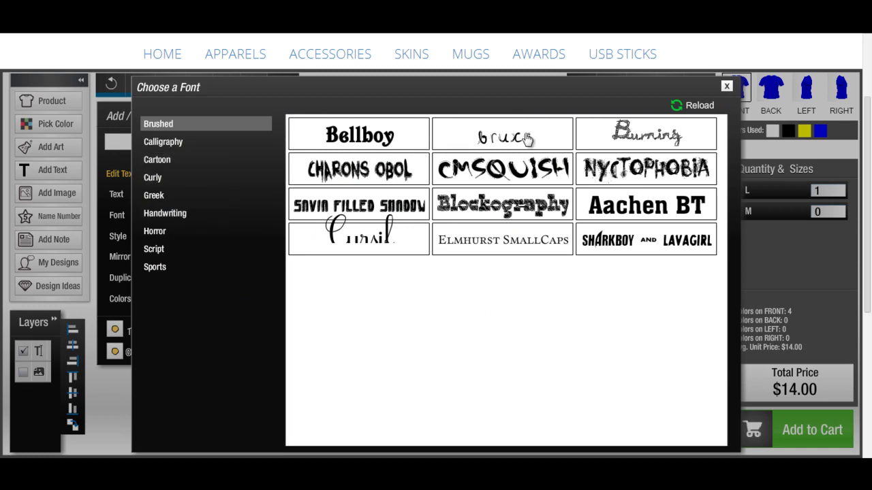
click(170, 178)
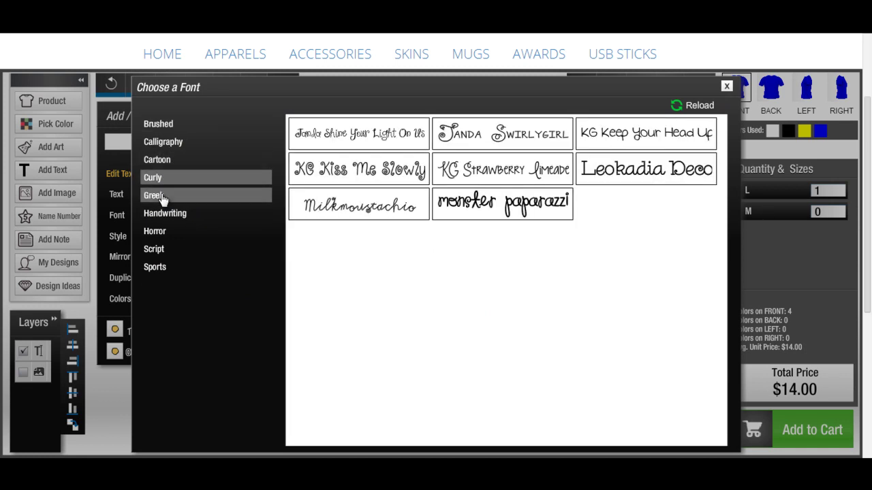
click(161, 196)
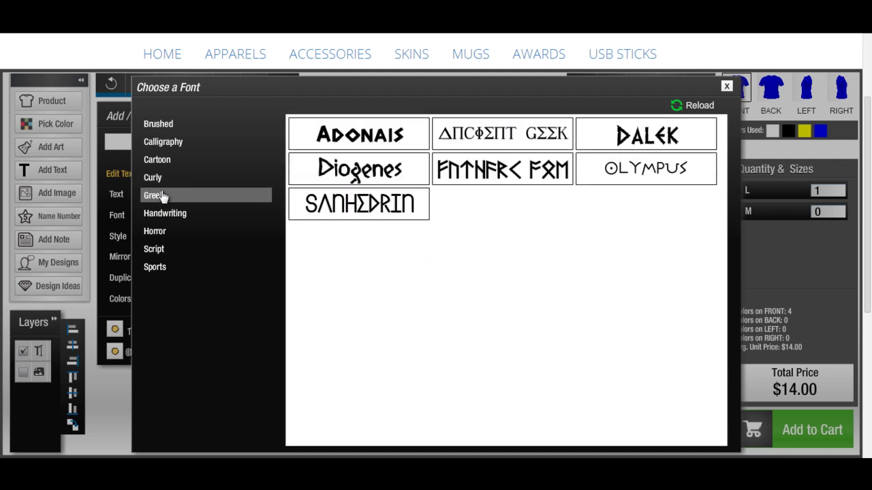
click(336, 172)
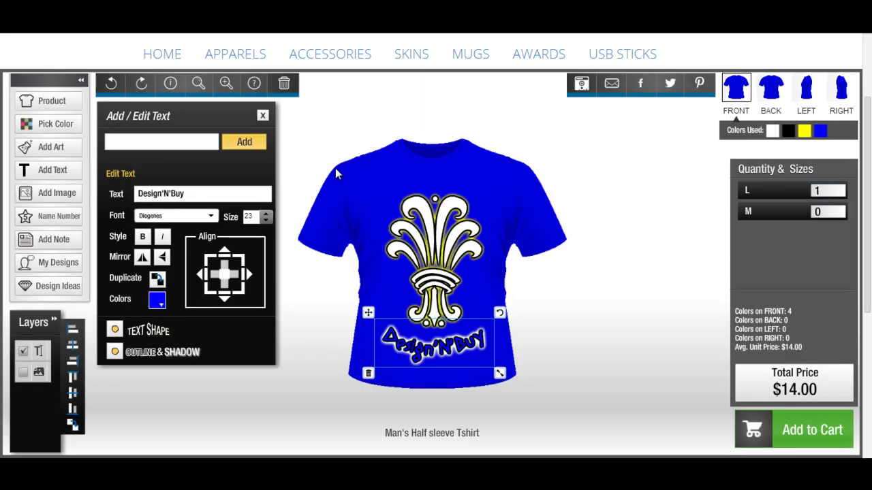
drag(454, 361, 453, 357)
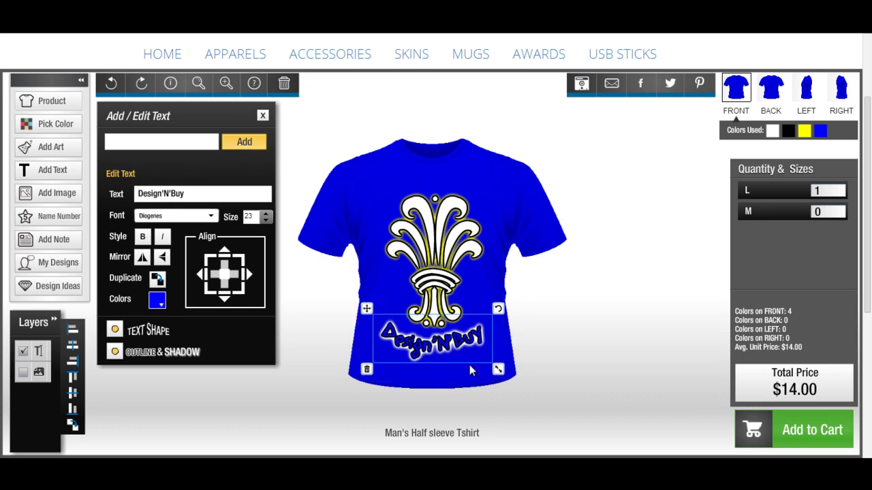
click(599, 368)
scroll(628, 276, down, 1)
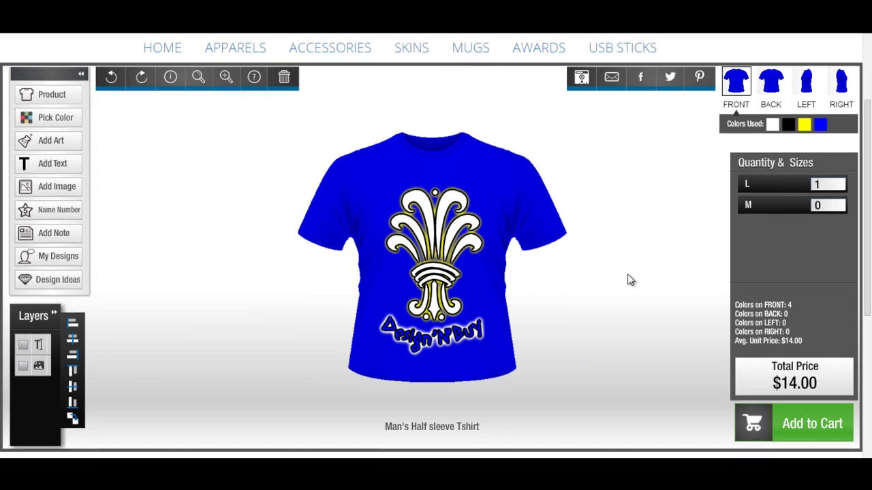
click(67, 193)
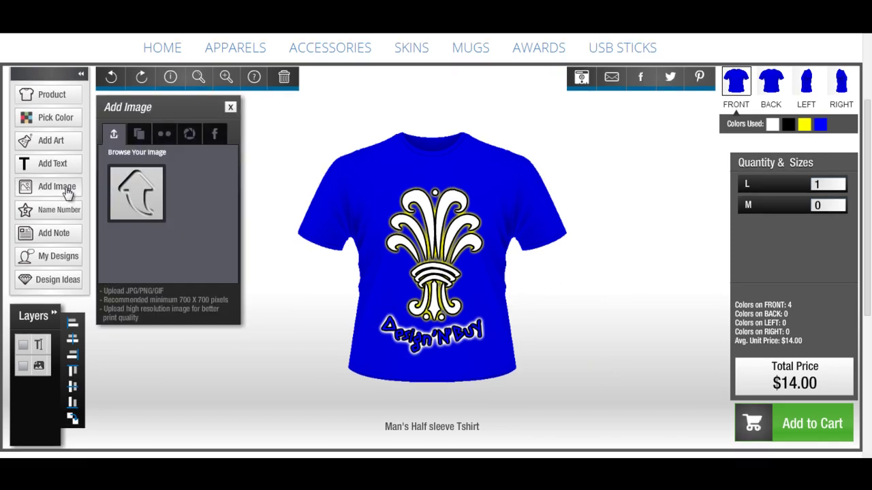
click(131, 197)
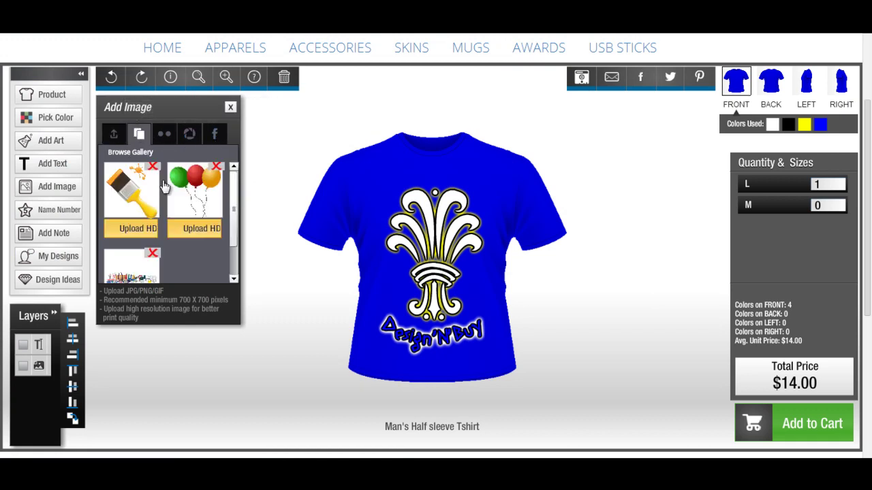
scroll(234, 203, down, 1)
scroll(234, 194, up, 2)
click(191, 267)
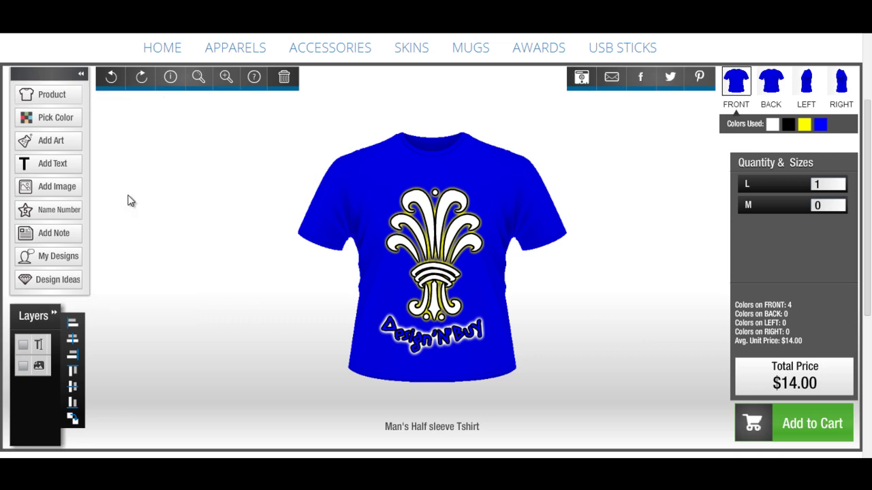
Add a name and number to the shirt back, first entry size L with number 01.
click(78, 211)
click(133, 146)
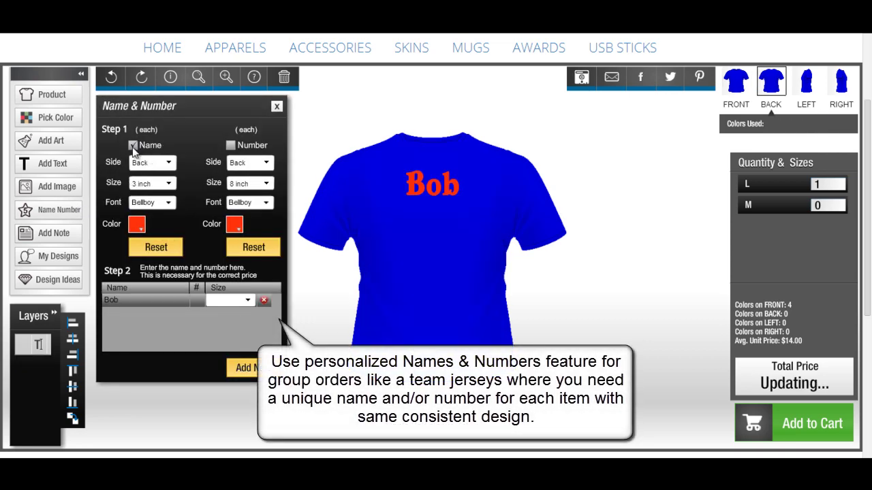
click(231, 145)
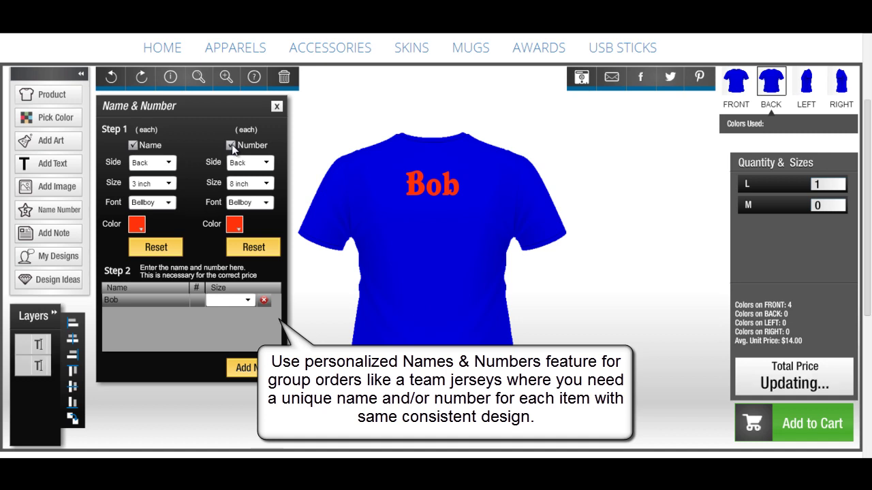
click(226, 302)
click(222, 327)
click(197, 301)
text(01)
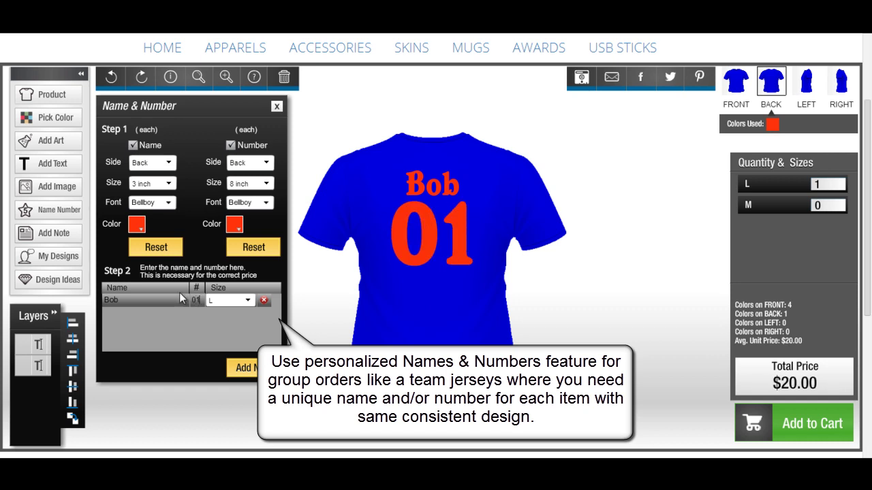
Add a second name entry with number 07 in size M.
click(239, 380)
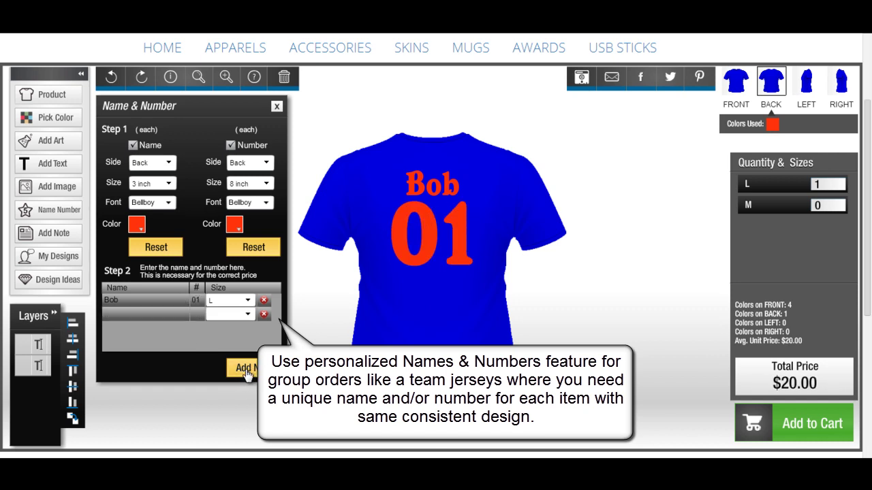
text(A)
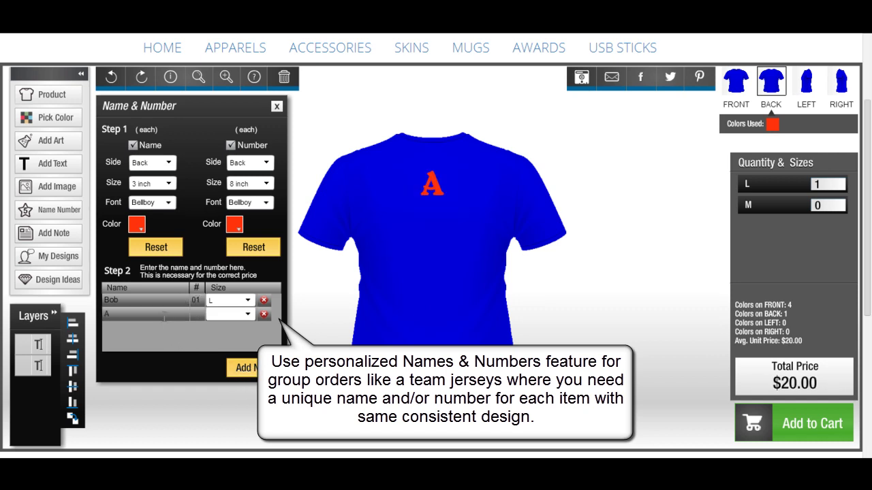
text(them)
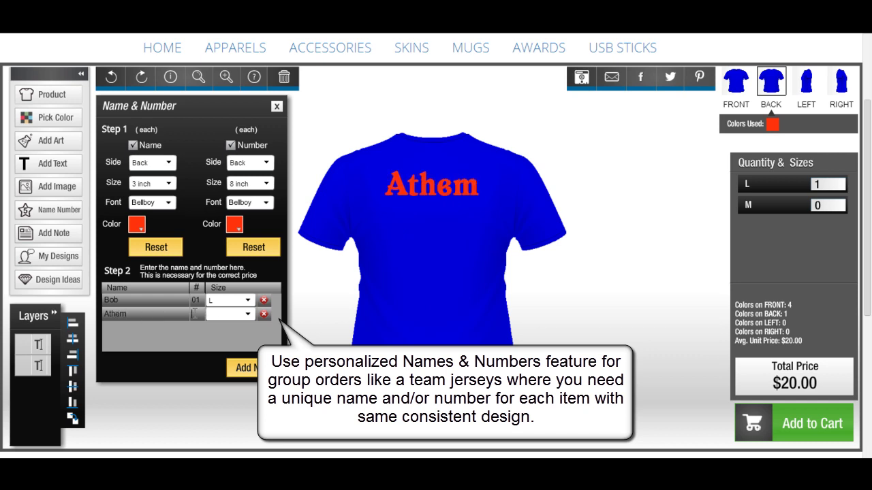
text(07)
click(240, 317)
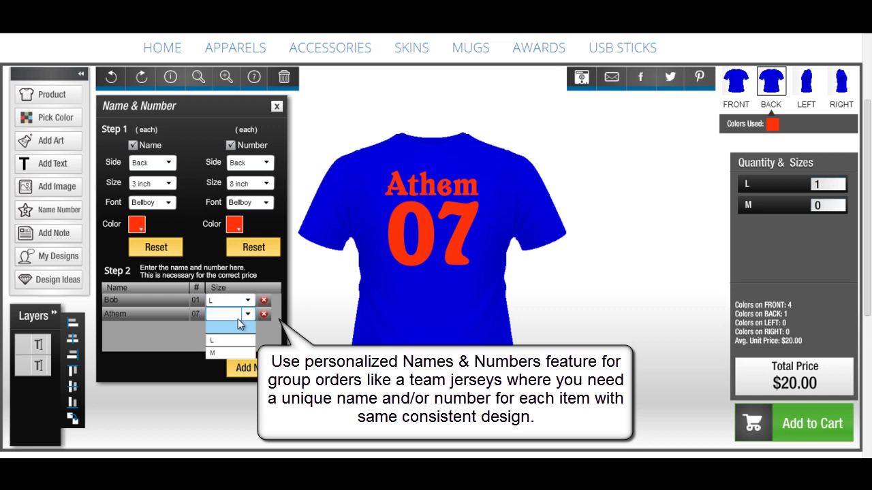
click(219, 354)
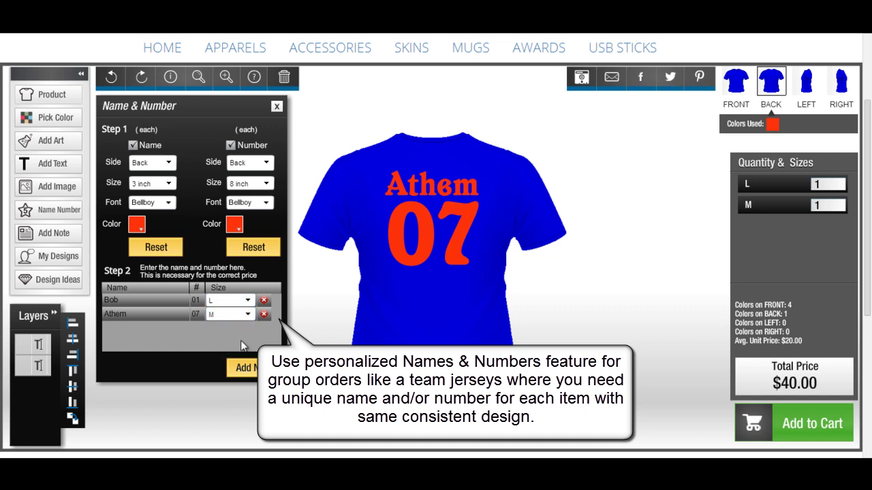
Set the back name to 2.5 inch in Diogenes font and preview the second entry.
click(168, 184)
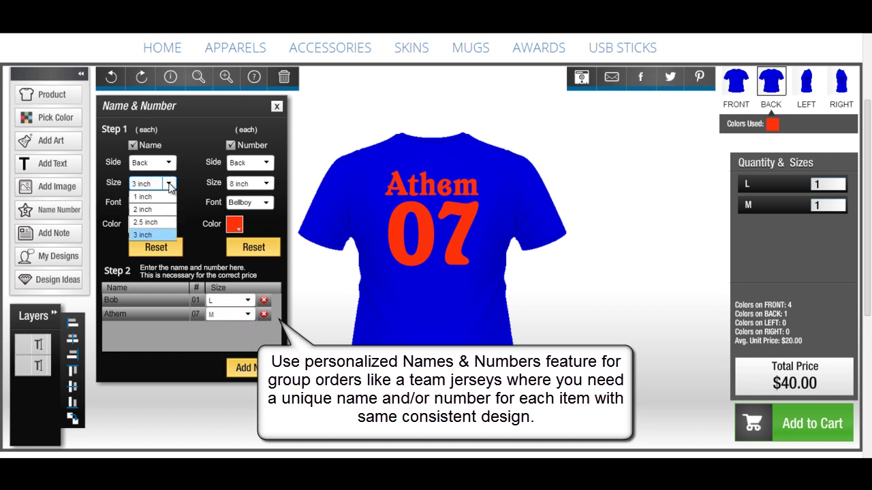
click(159, 224)
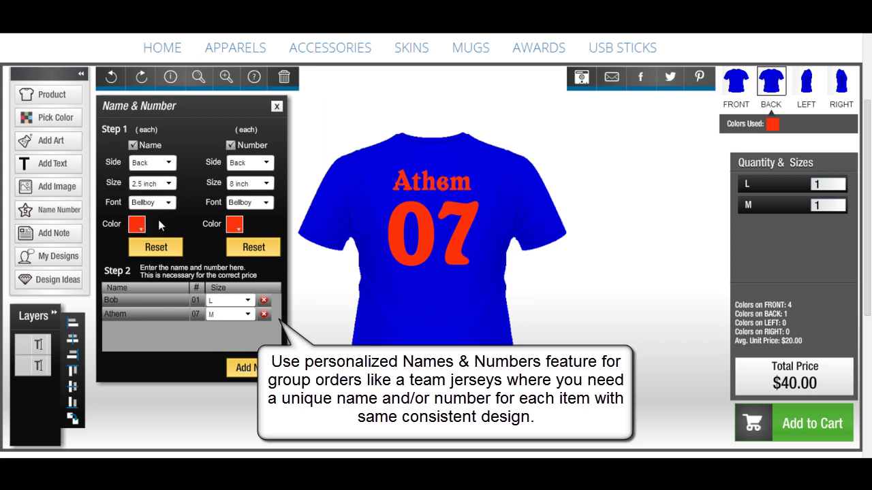
click(166, 207)
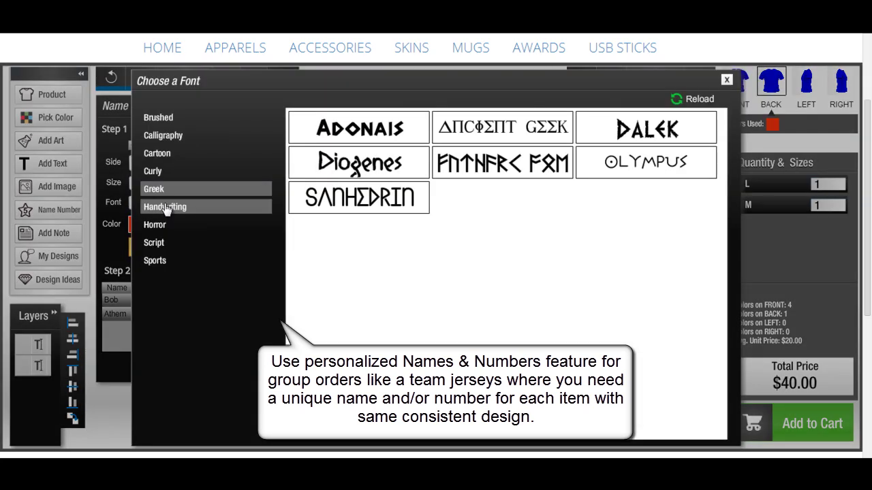
click(353, 167)
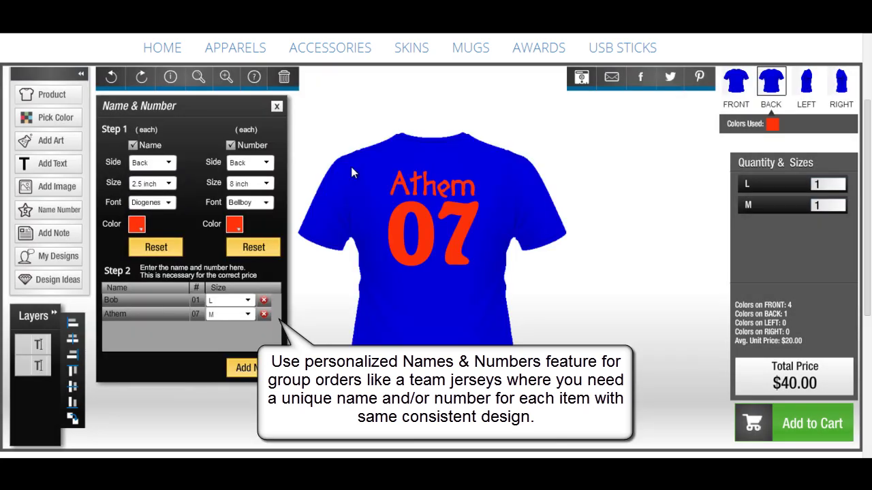
click(177, 313)
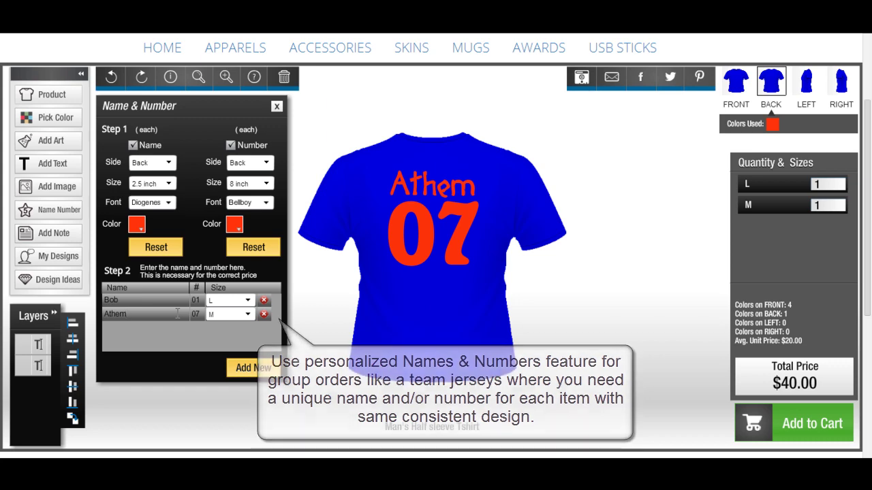
click(649, 235)
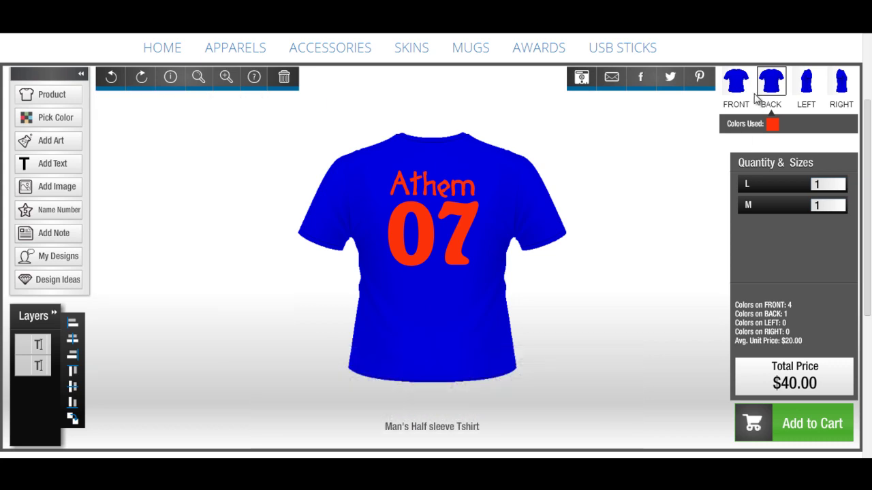
View the blue shirt from the front, back, left and right sides, ending on the front.
click(737, 83)
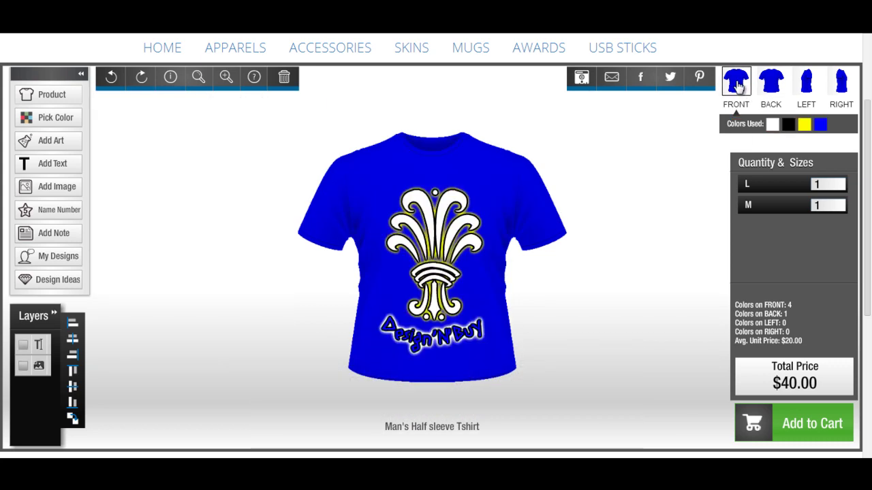
click(770, 85)
click(814, 87)
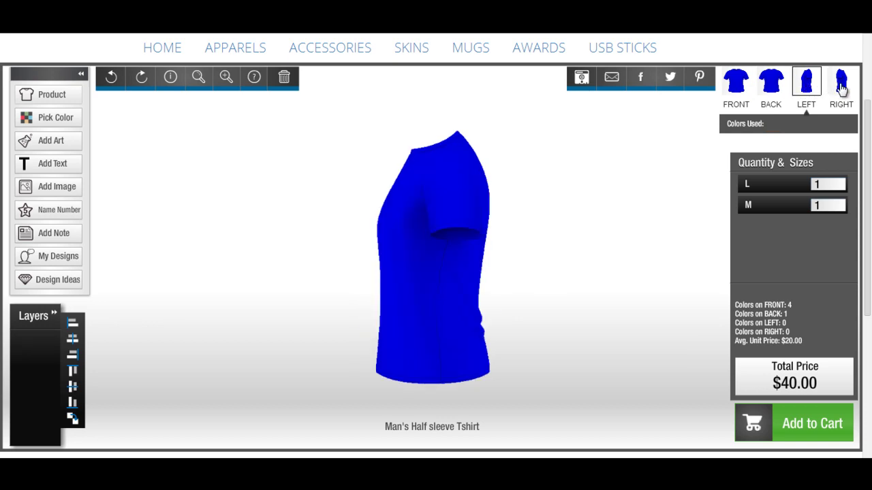
click(842, 88)
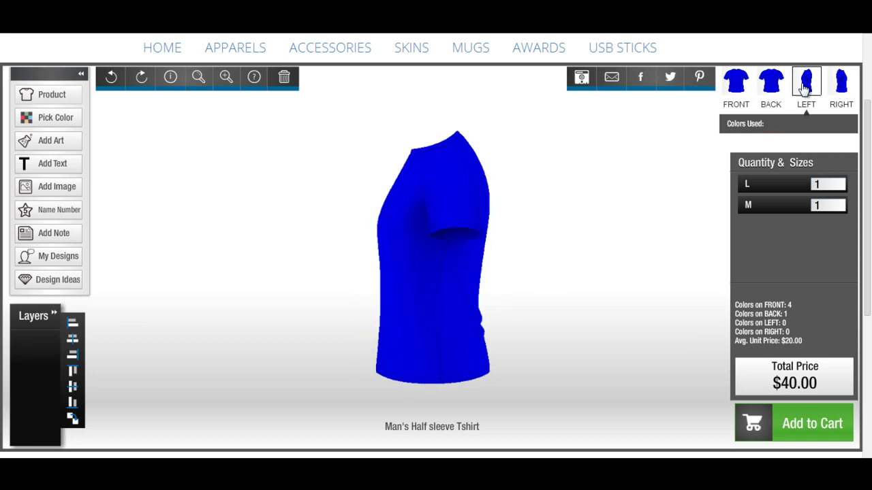
click(742, 87)
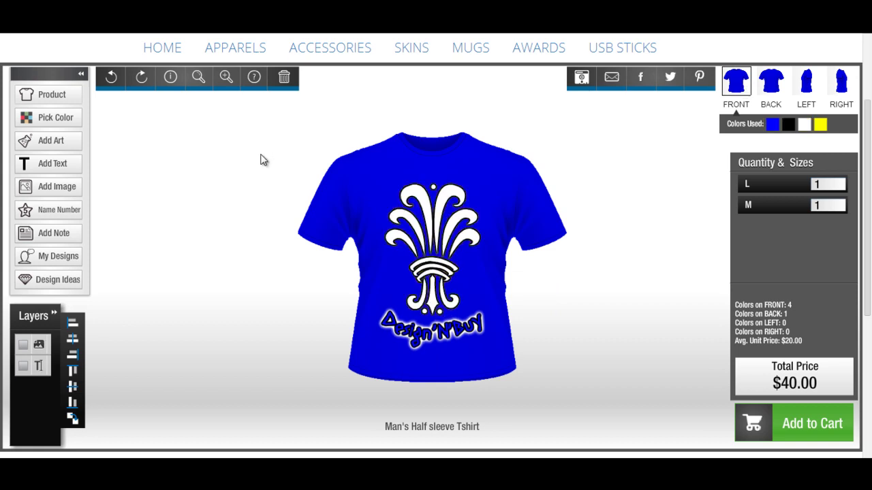
Select the CLIPART and Design'N'Buy text layers, align them to horizontal centre, then deselect.
click(55, 315)
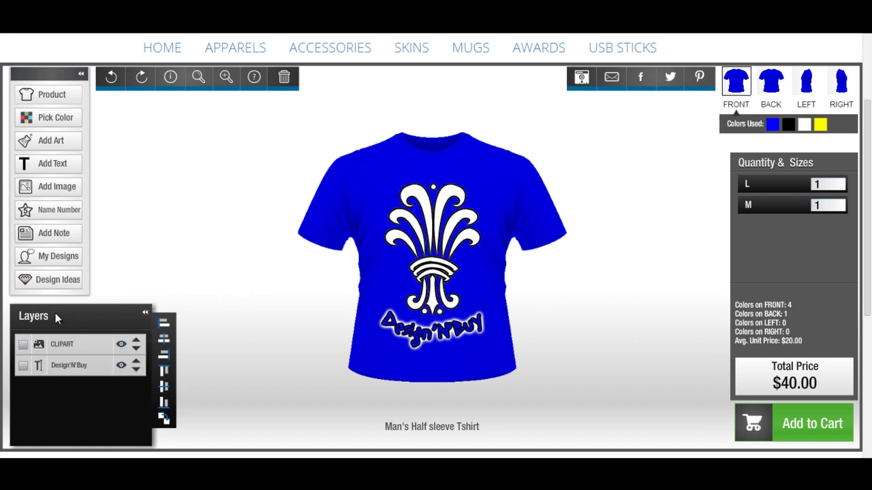
click(23, 346)
click(23, 368)
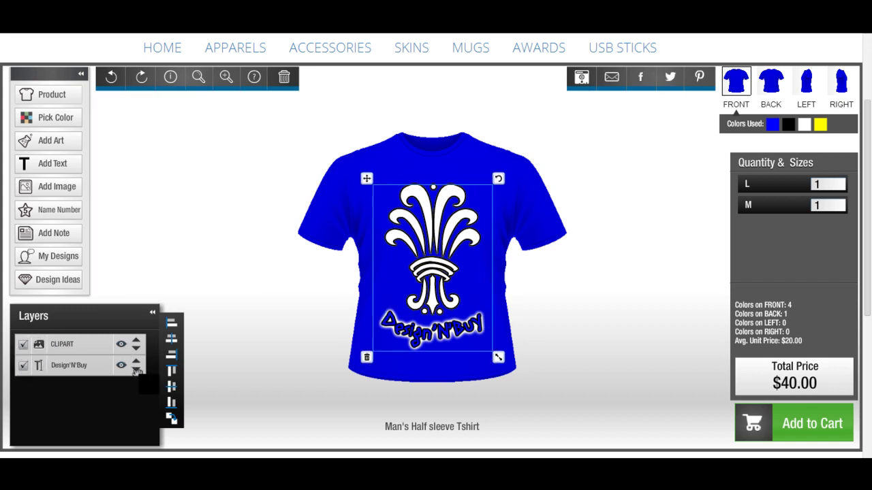
click(173, 342)
click(173, 345)
click(173, 344)
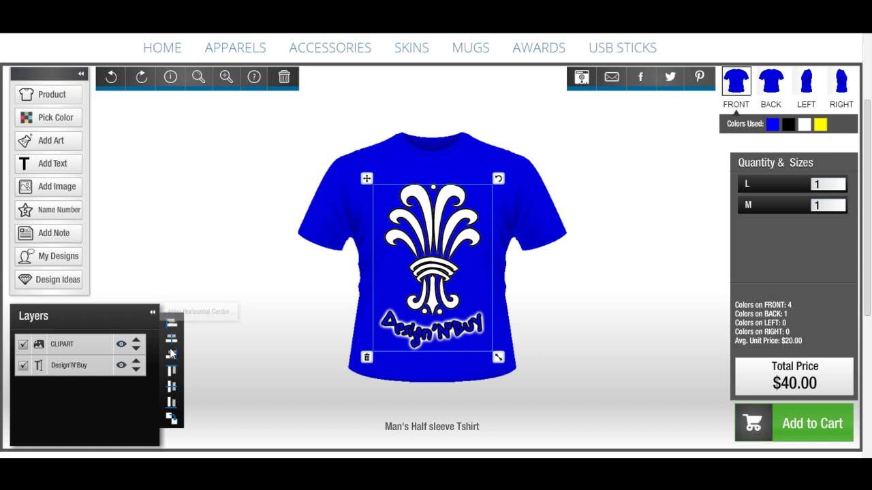
click(553, 286)
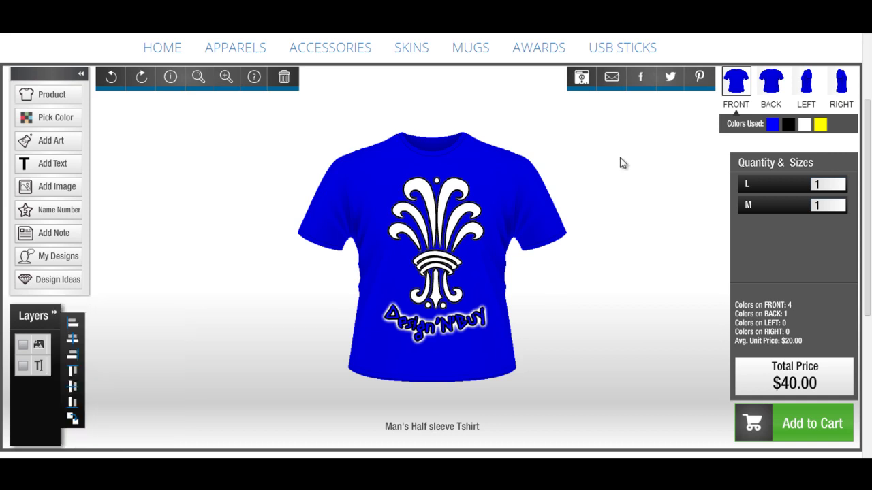
Save the shirt design with the title D001 and acknowledge the success message.
click(581, 78)
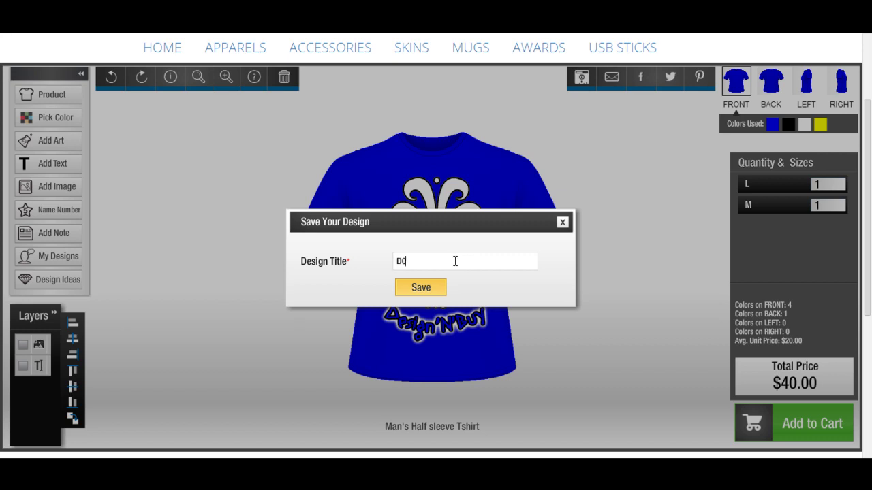
click(429, 291)
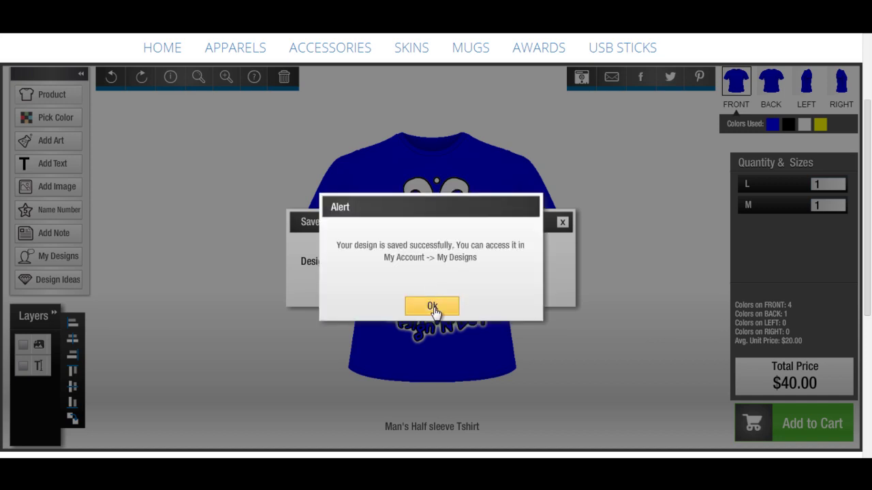
click(431, 304)
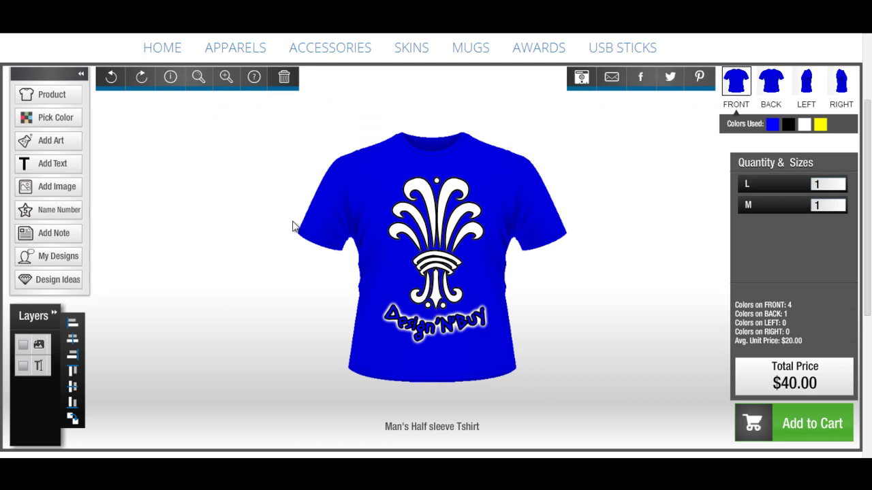
click(77, 263)
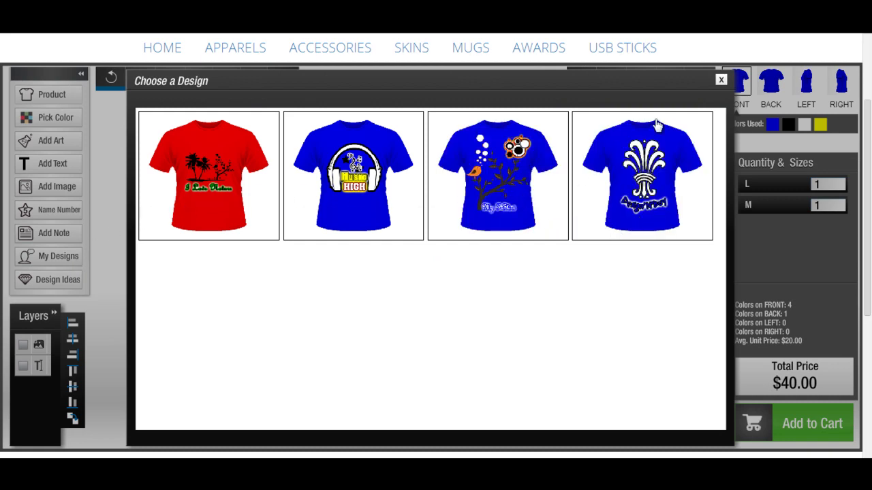
click(722, 81)
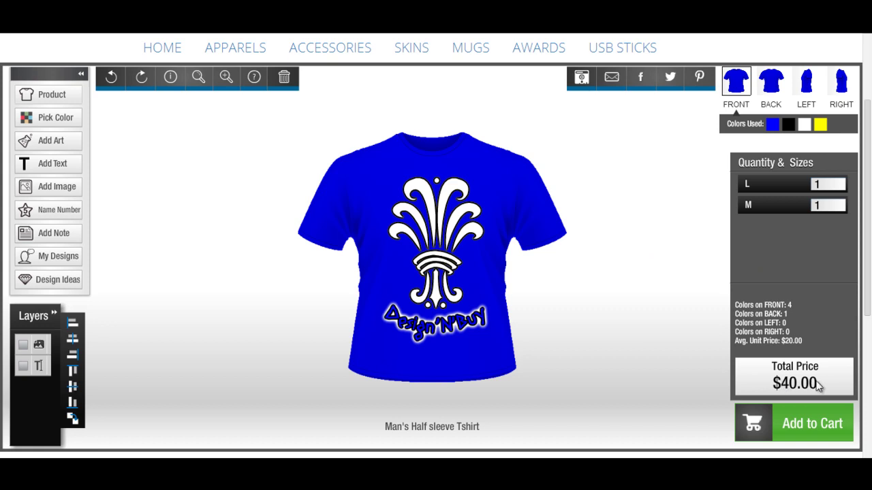
click(809, 182)
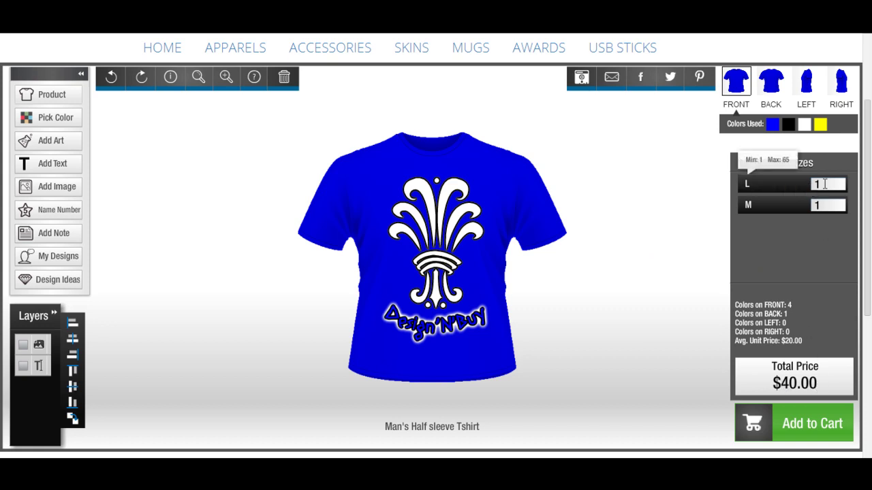
click(828, 204)
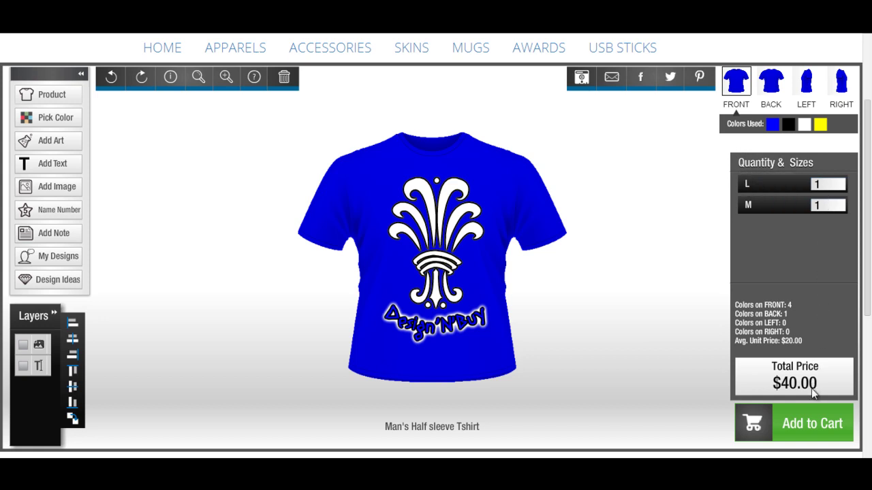
click(198, 80)
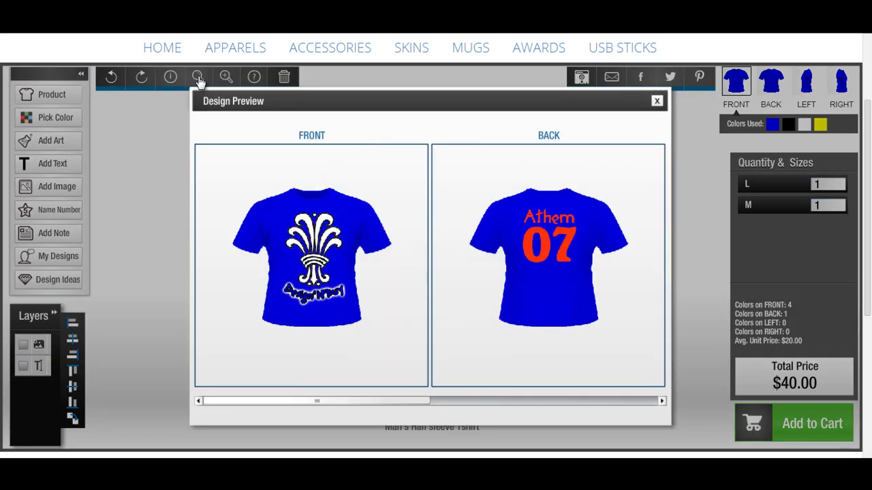
drag(314, 402, 558, 403)
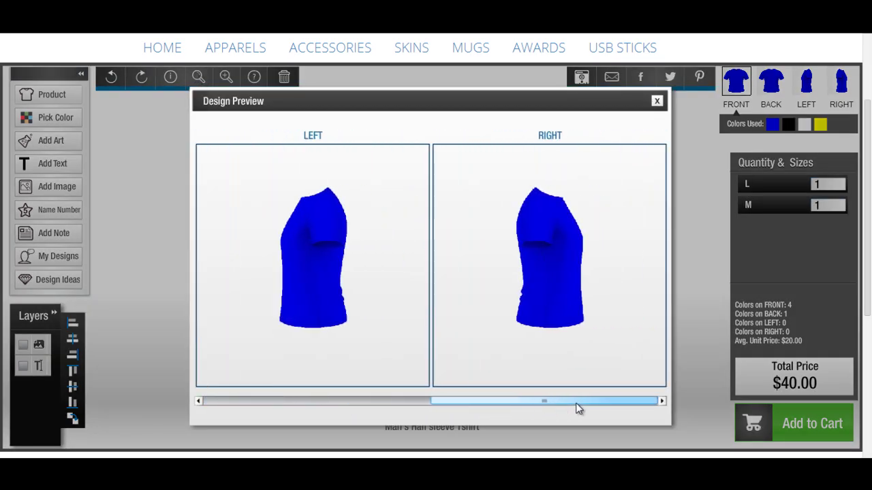
click(656, 103)
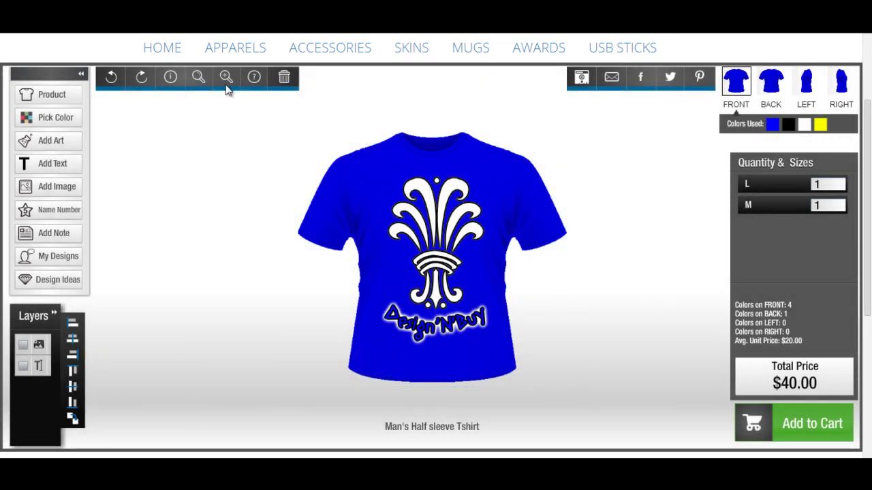
click(227, 79)
mouse_move(159, 111)
mouse_down()
mouse_move(216, 127)
mouse_move(158, 128)
mouse_up()
click(226, 78)
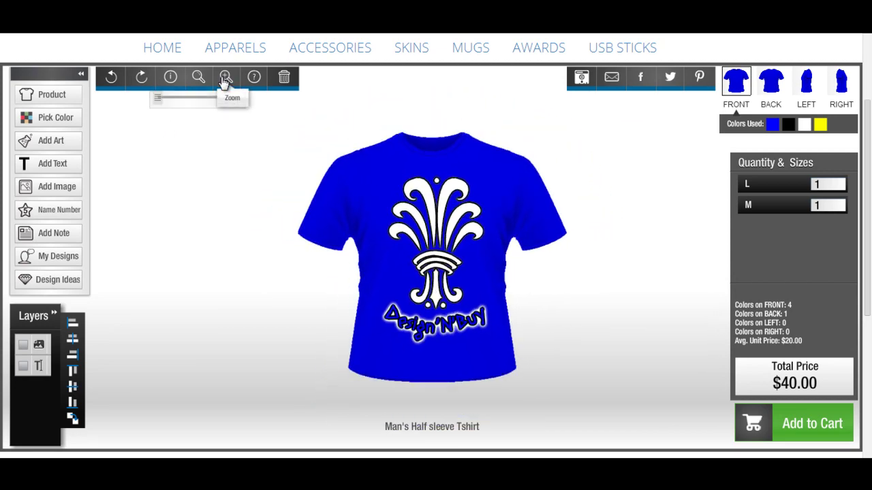
click(256, 80)
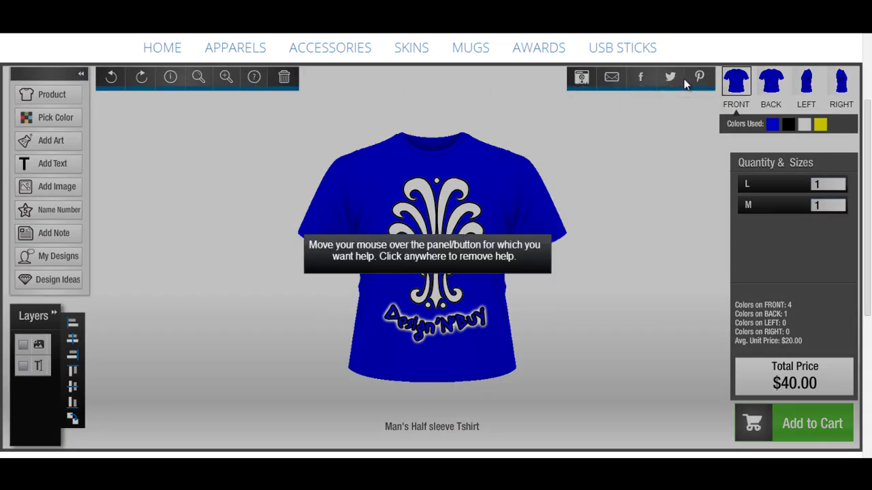
click(682, 135)
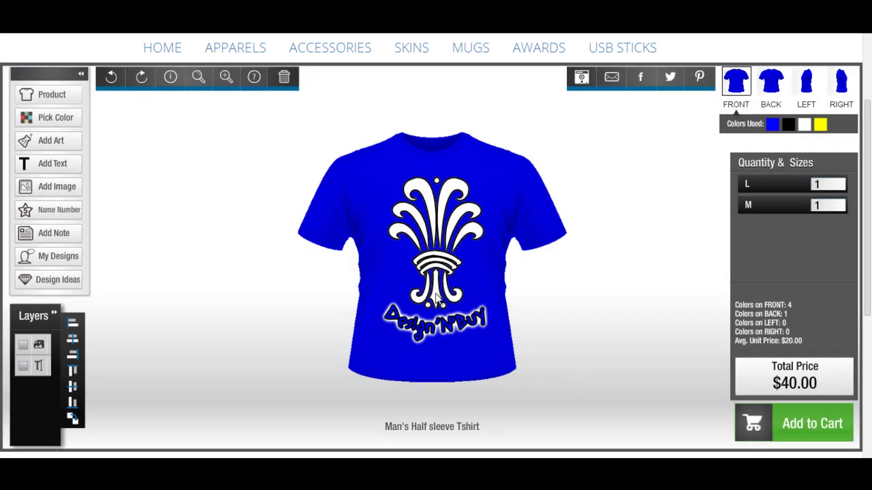
Add the two blue shirts to the cart and check out to the Order Review: $10.00 shipping, $50.00 total.
click(798, 440)
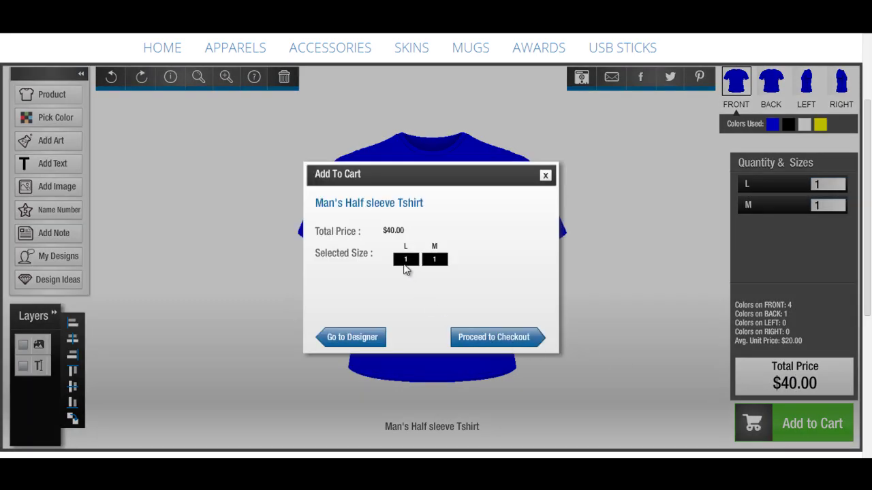
click(494, 339)
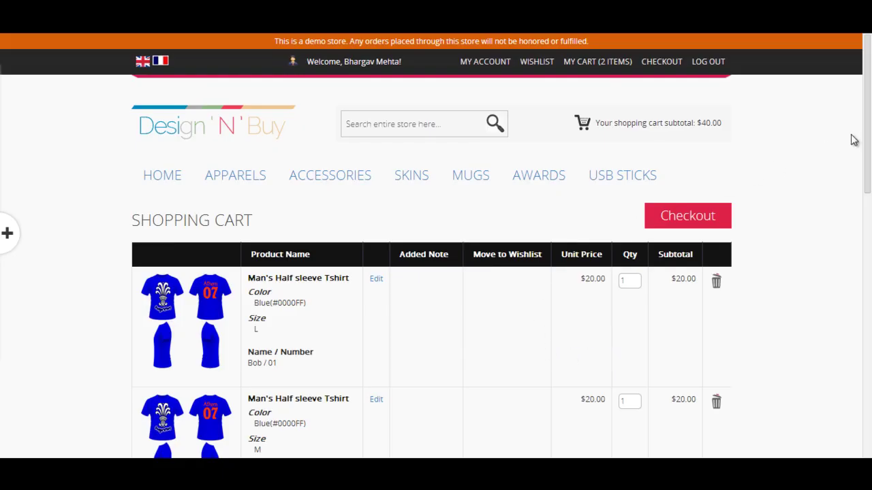
drag(867, 143, 866, 221)
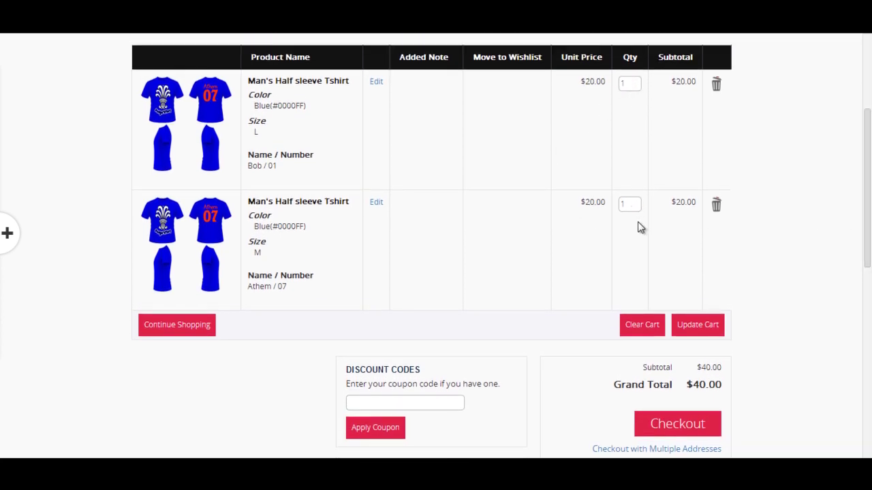
click(670, 426)
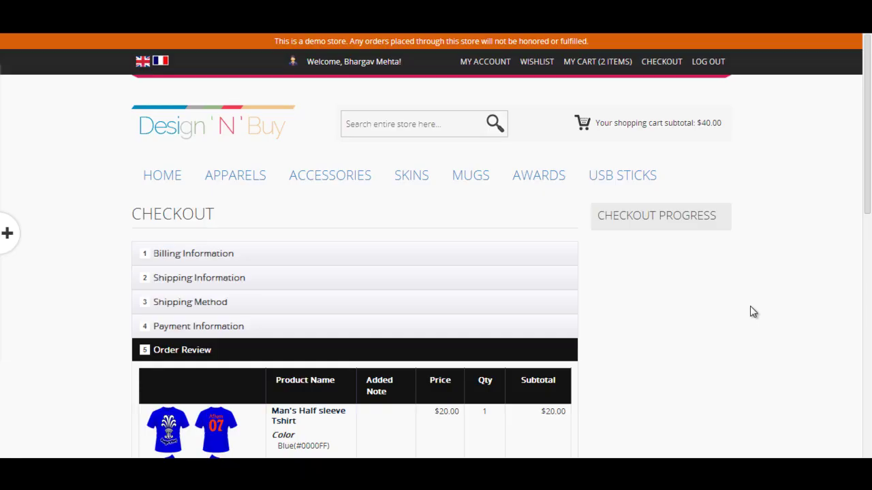
drag(868, 170, 869, 304)
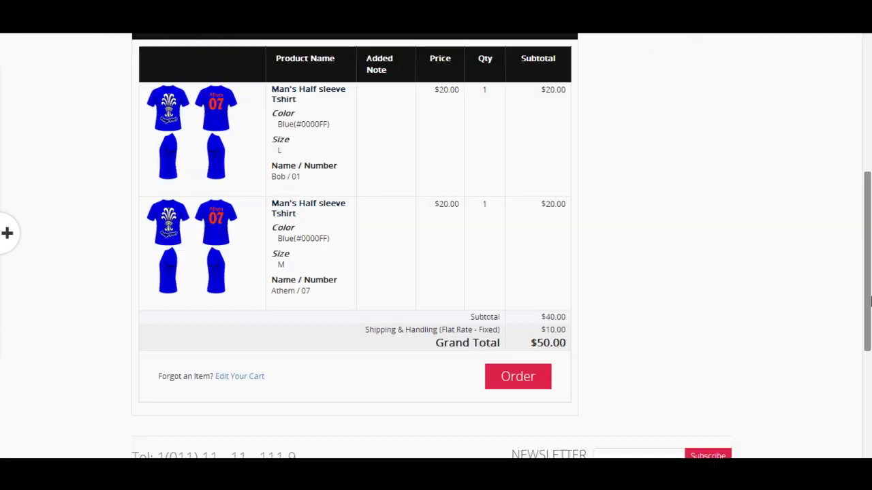